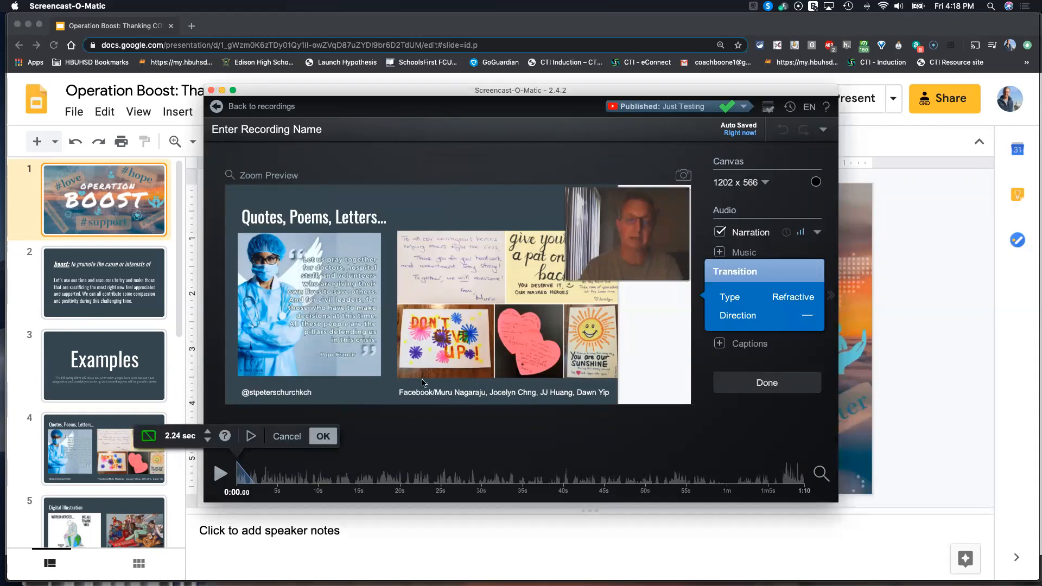
Set the opening transition's type to Refractive and preview it on the video.
left_click(790, 300)
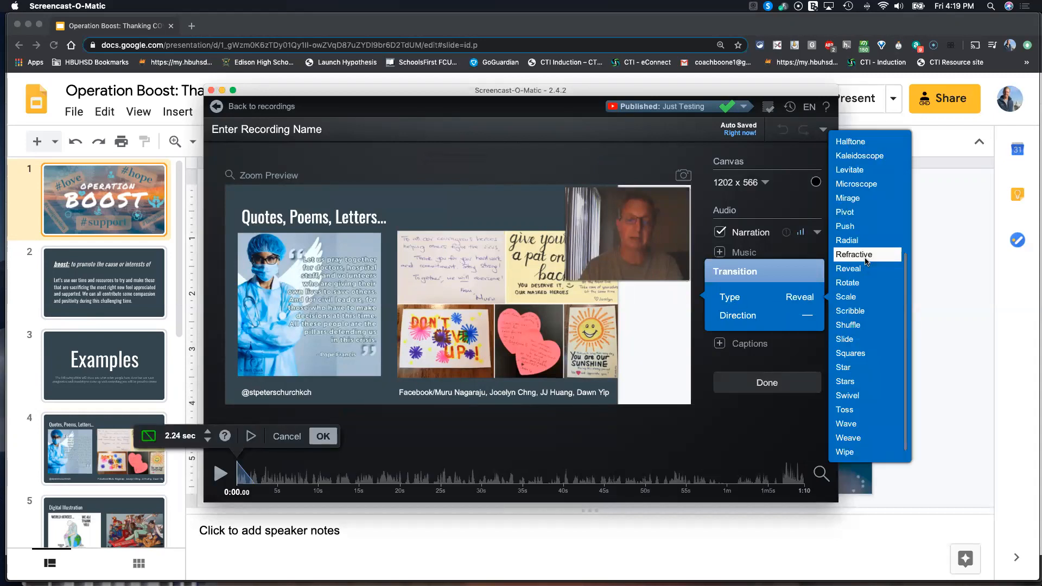
left_click(865, 258)
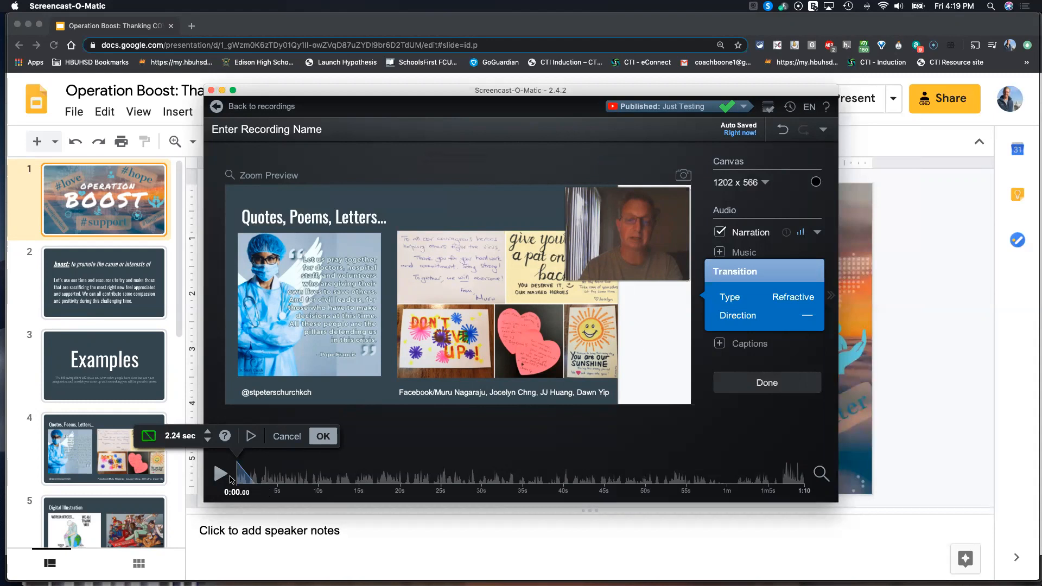
left_click(250, 437)
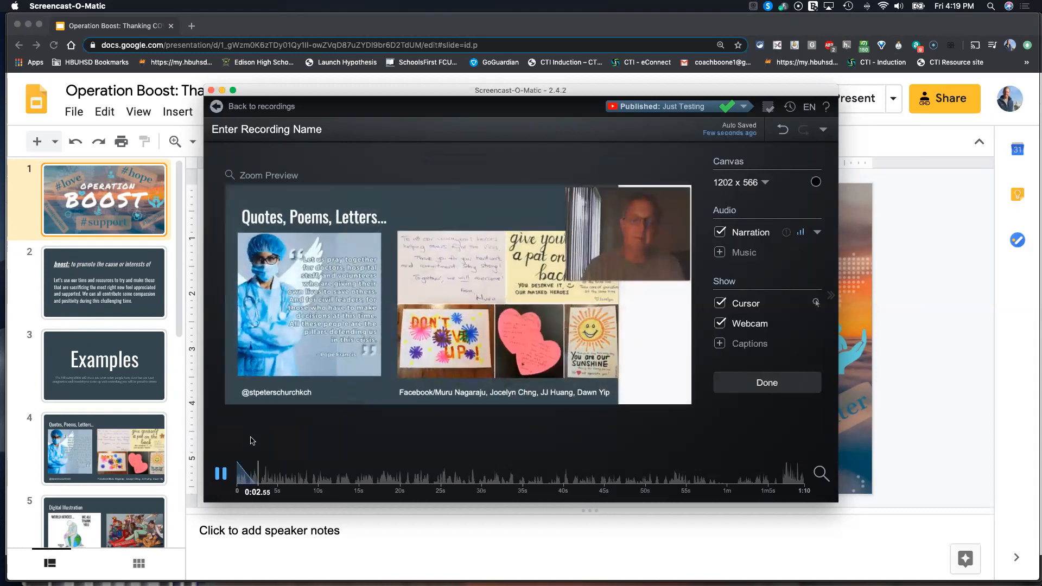
left_click(219, 475)
left_click(219, 477)
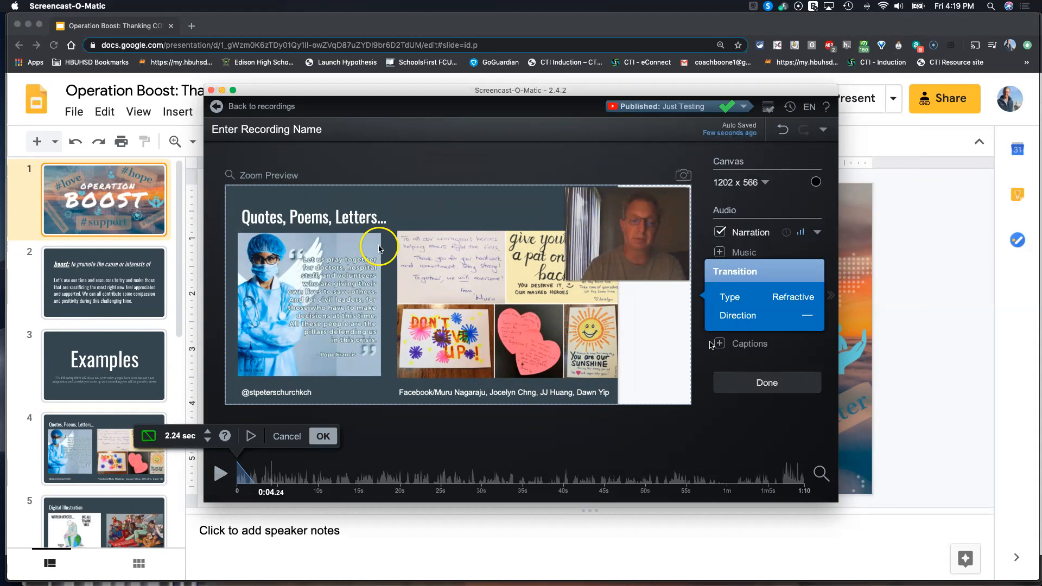
Change the opening transition's type to Squares, preview it and apply it.
left_click(796, 299)
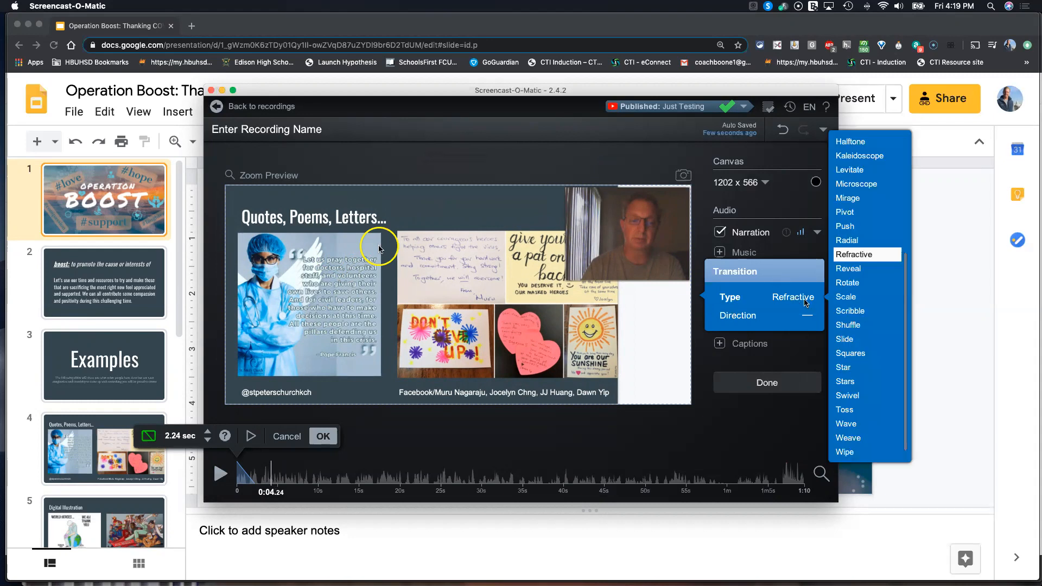
left_click(851, 359)
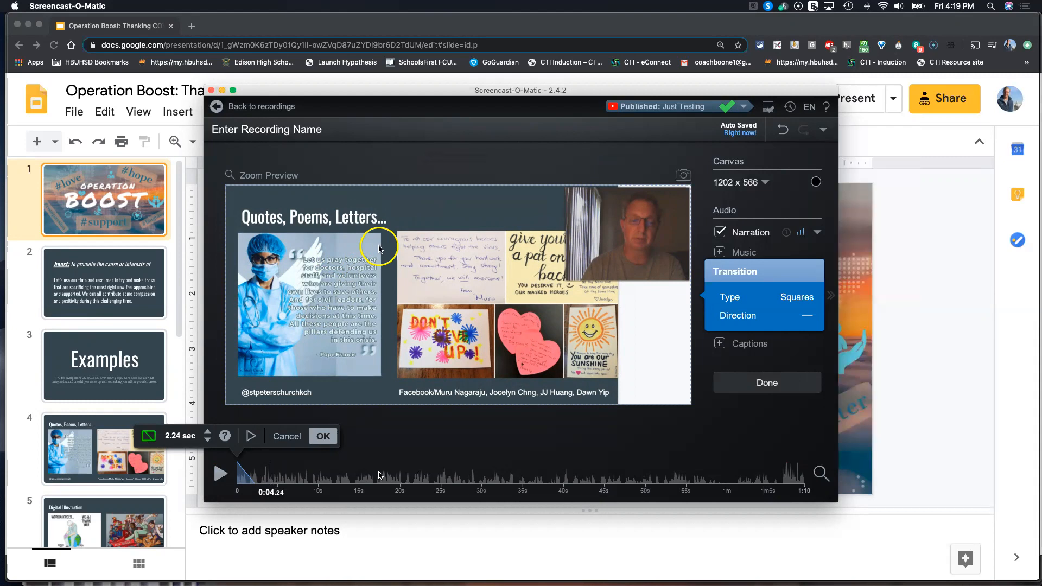
left_click(251, 437)
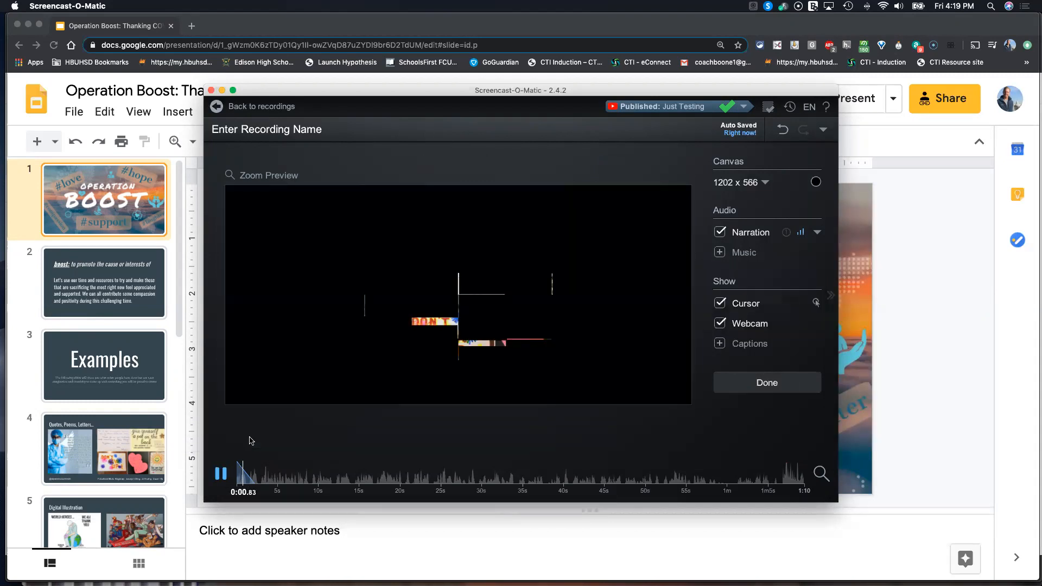
left_click(221, 477)
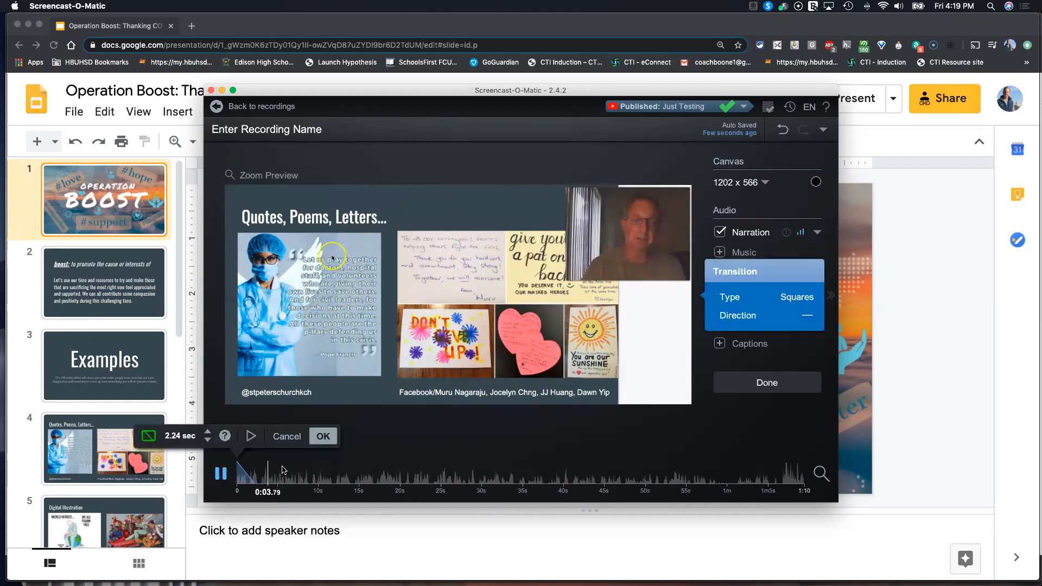
left_click(323, 436)
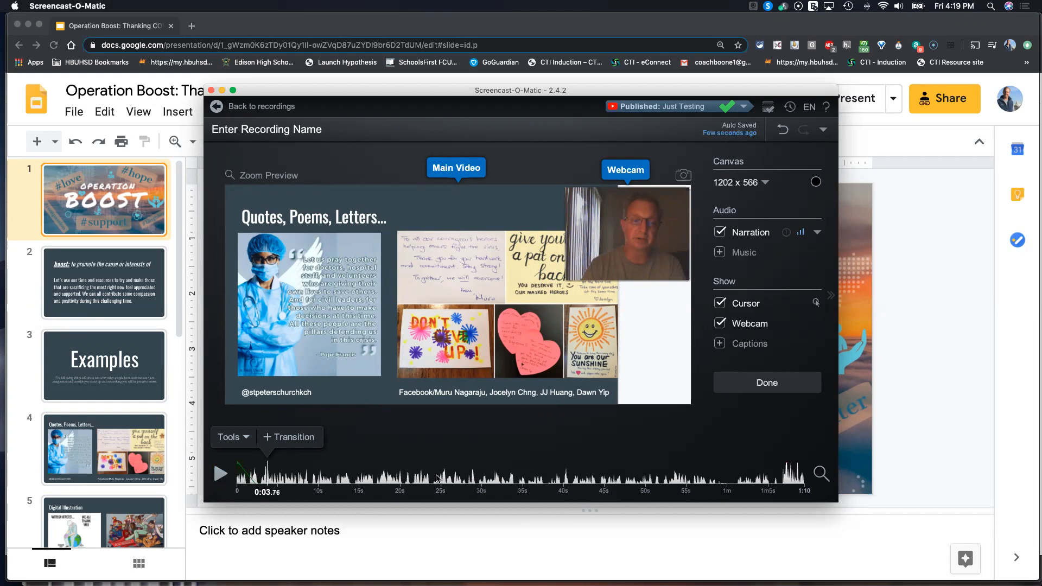
Add a highlight overlay at 0:14.40 and fit it around the "Quotes, Poems, Letters..." title.
left_click(355, 482)
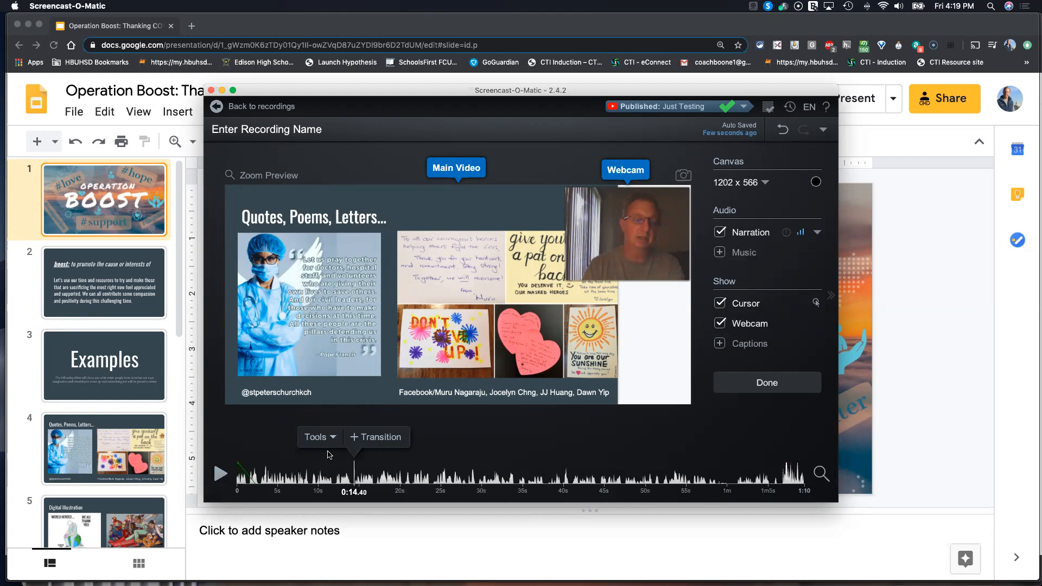
left_click(361, 439)
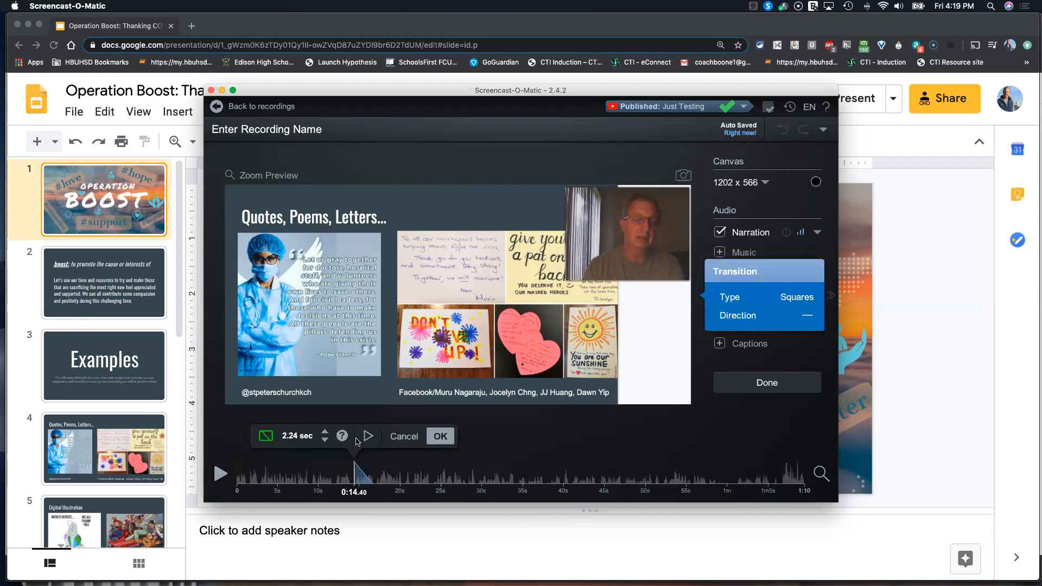
left_click(404, 436)
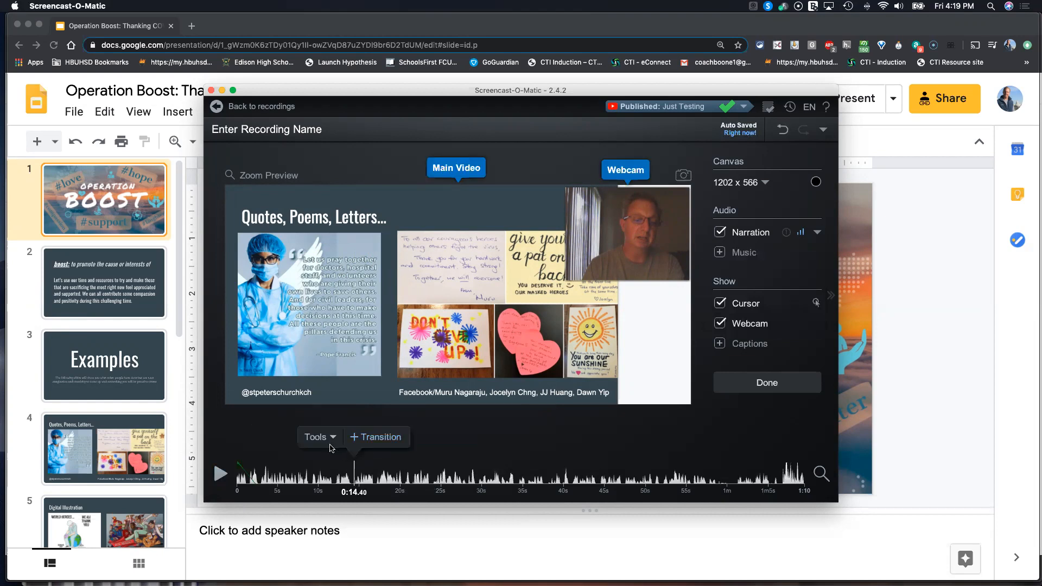
left_click(331, 437)
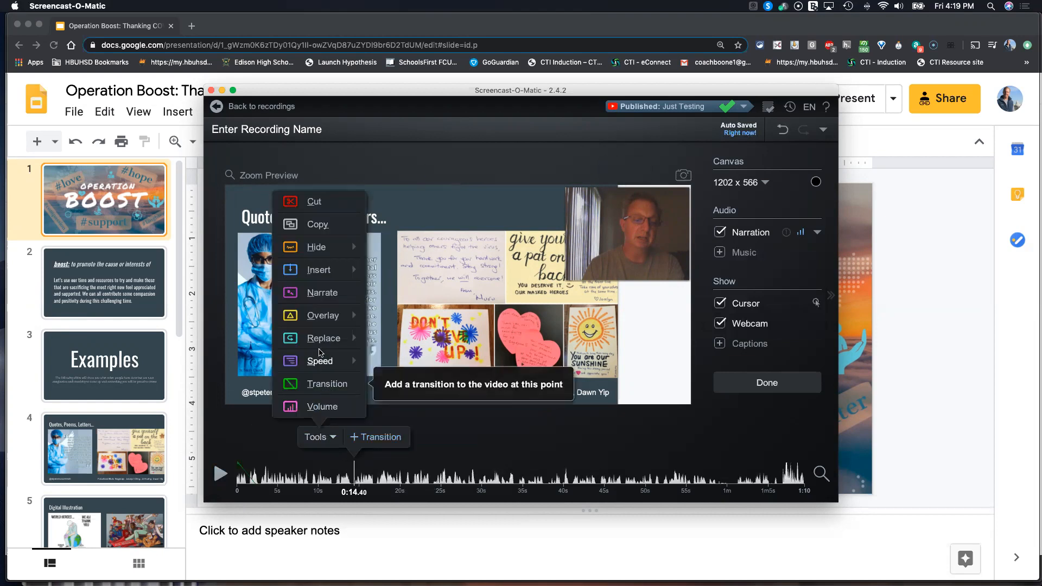
mouse_move(319, 321)
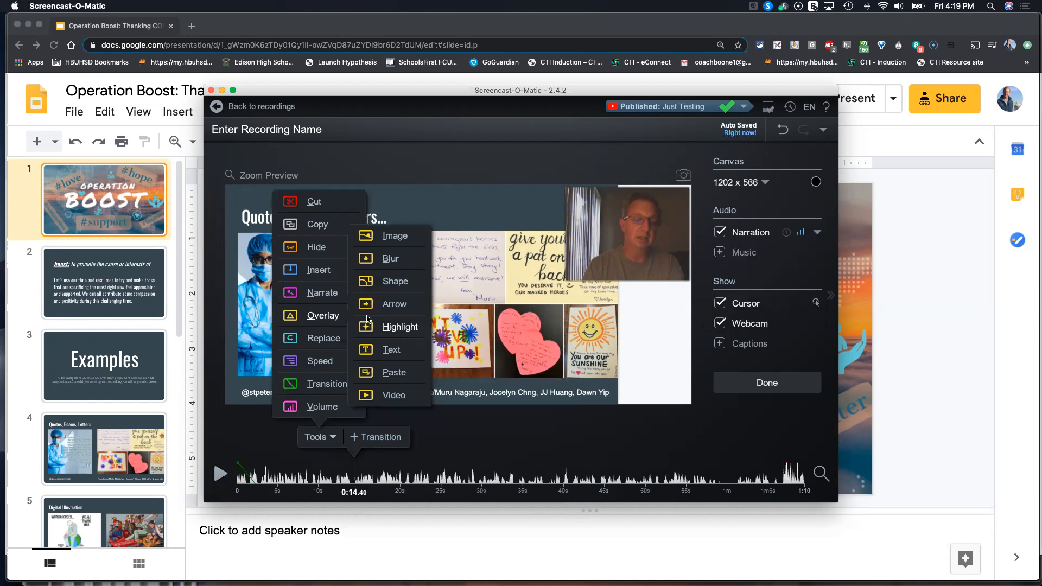
left_click(389, 328)
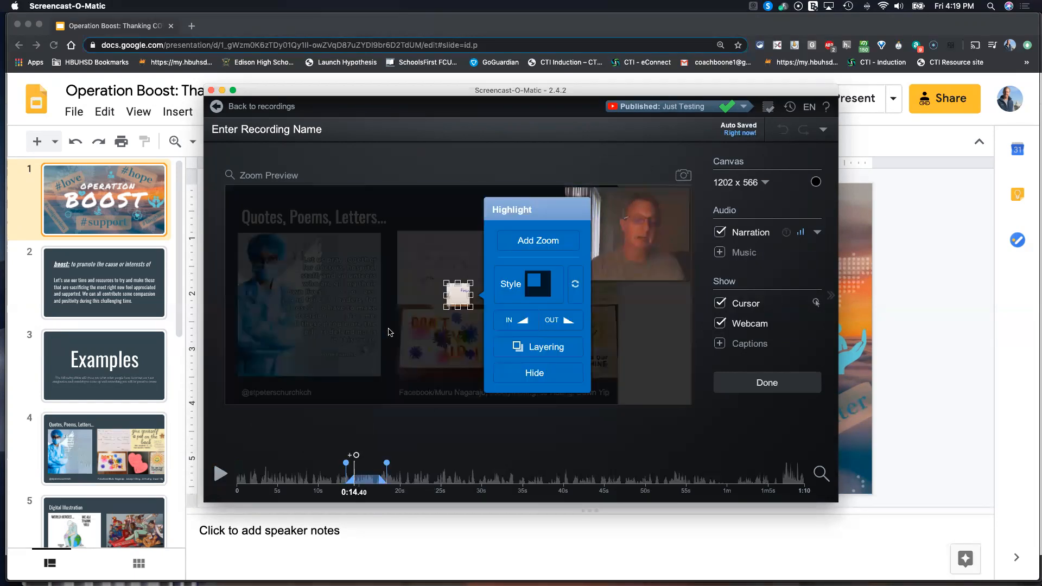
left_click_drag(458, 298, 259, 217)
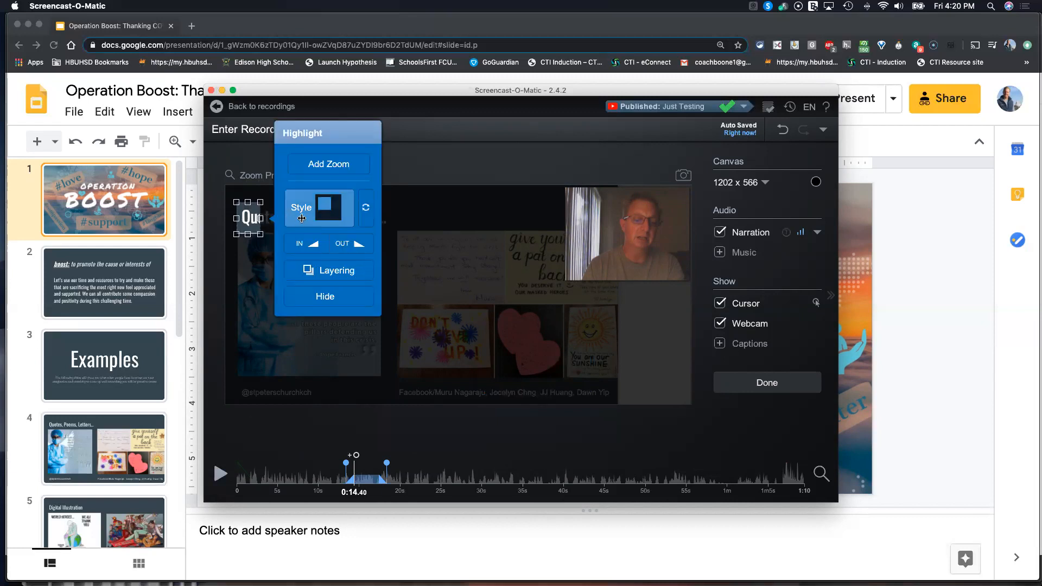
left_click_drag(258, 233, 390, 231)
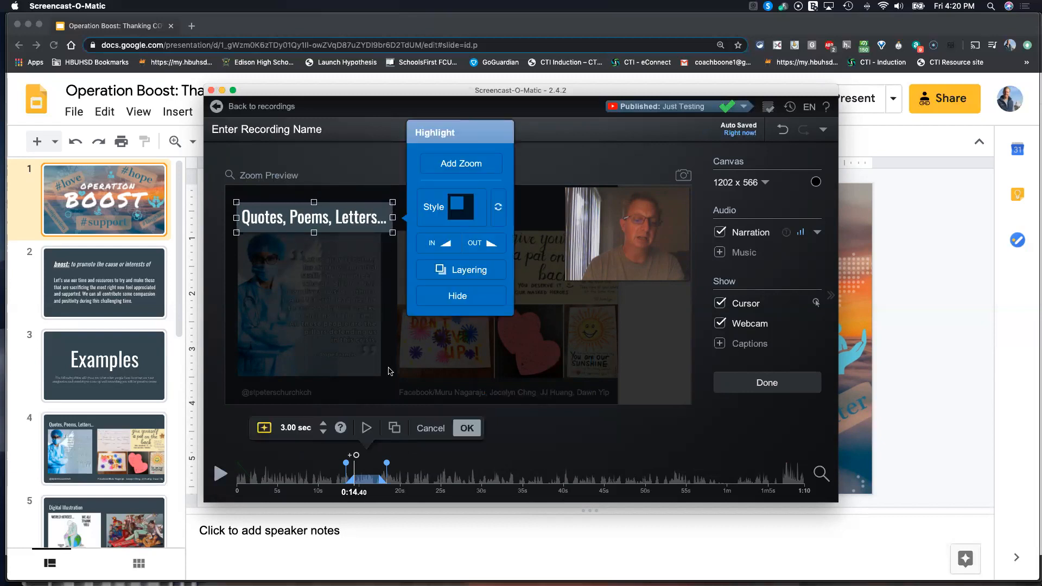
Set the title highlight's duration to 4.80 seconds and apply it.
left_click(325, 424)
left_click(325, 425)
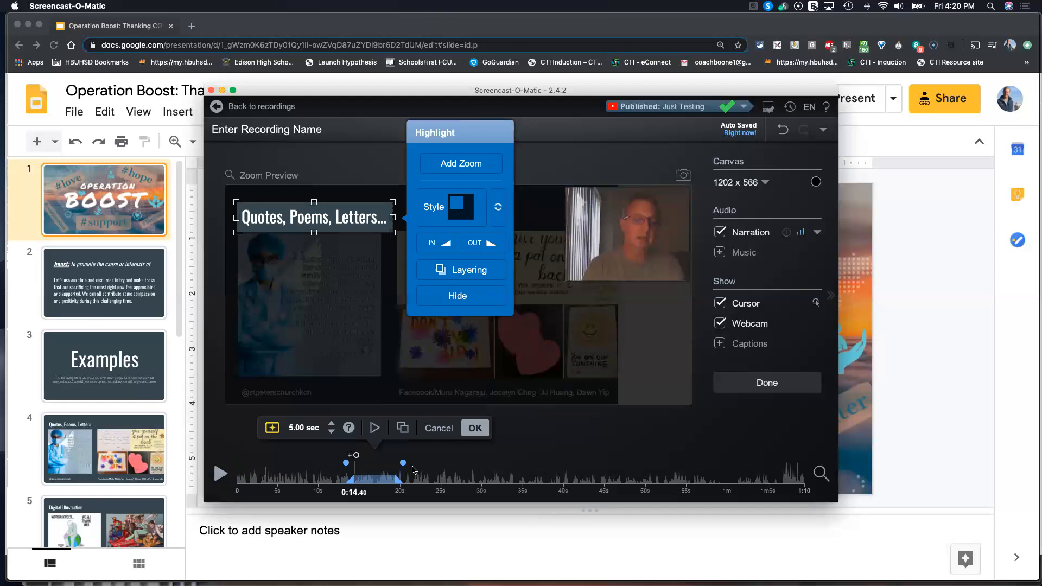
left_click_drag(404, 463, 402, 463)
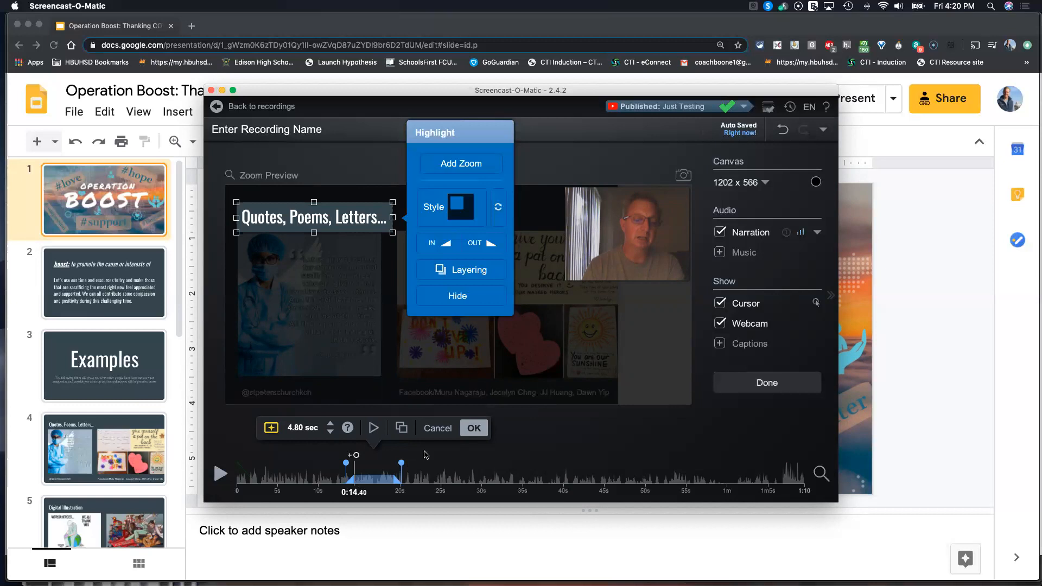
left_click(474, 429)
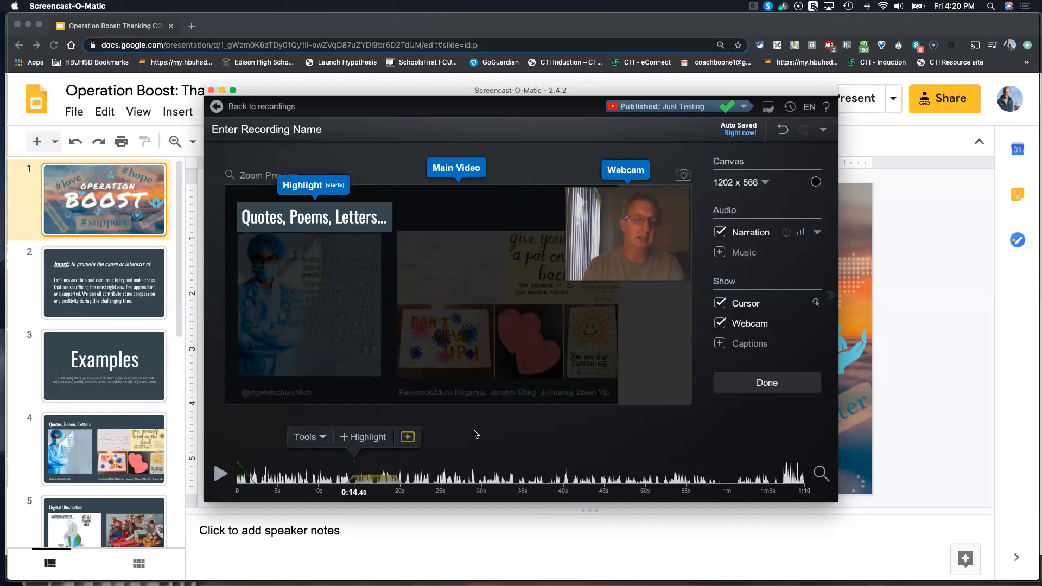
Play the video from about 0:11 through the title highlight to check how it appears and fades.
left_click(331, 476)
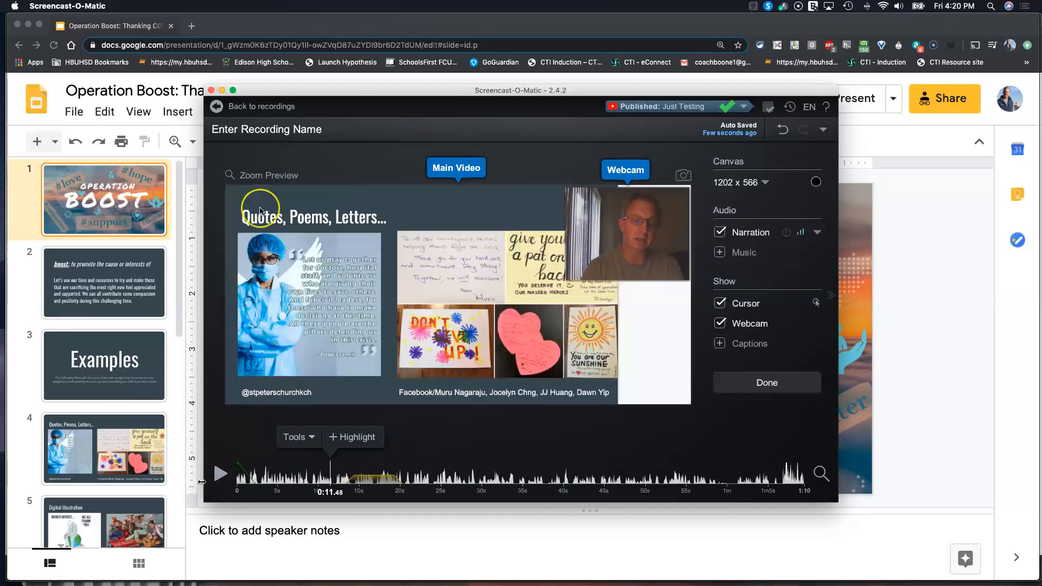
left_click(218, 475)
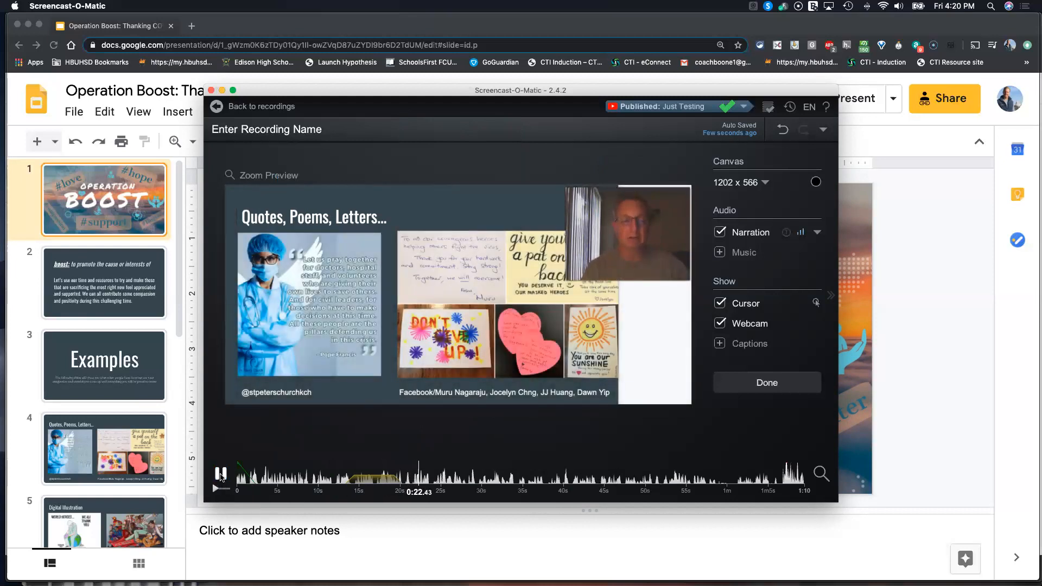
key("space")
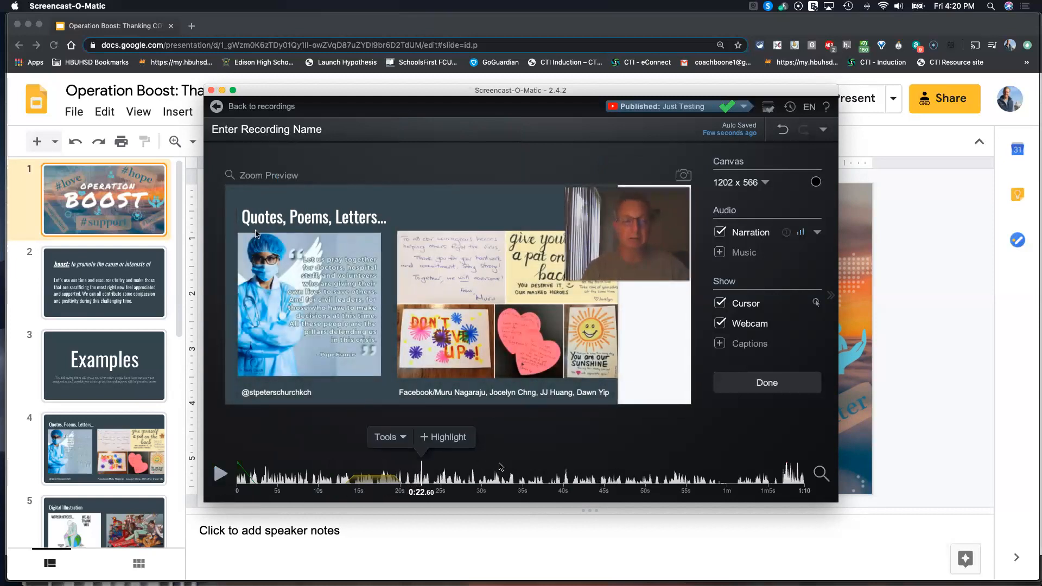
Cut the 10.08-second section from 0:44.80 to 0:54.88 out of the video, previewing the cut before applying it.
left_click(624, 481)
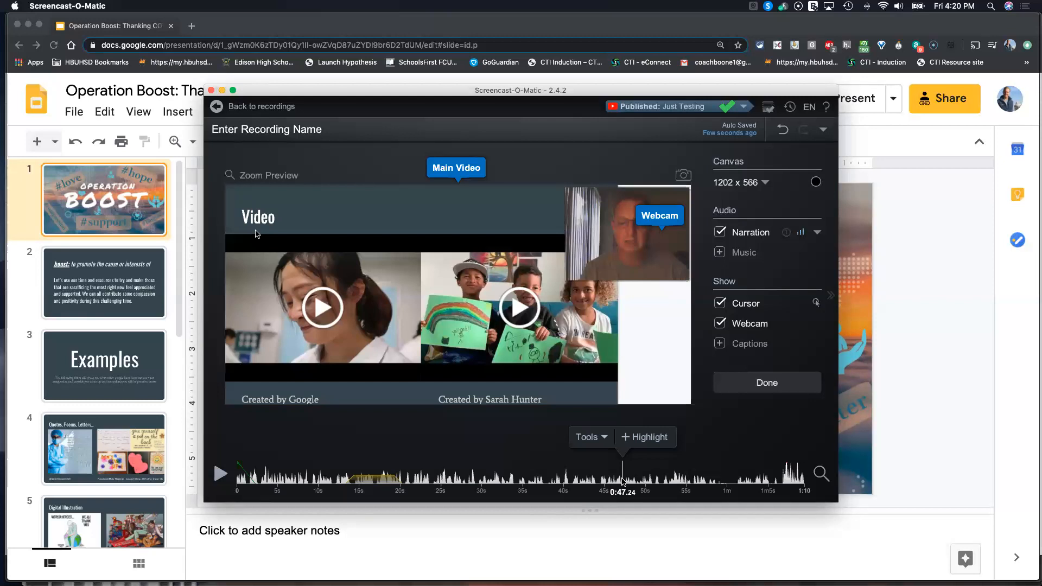
left_click(597, 483)
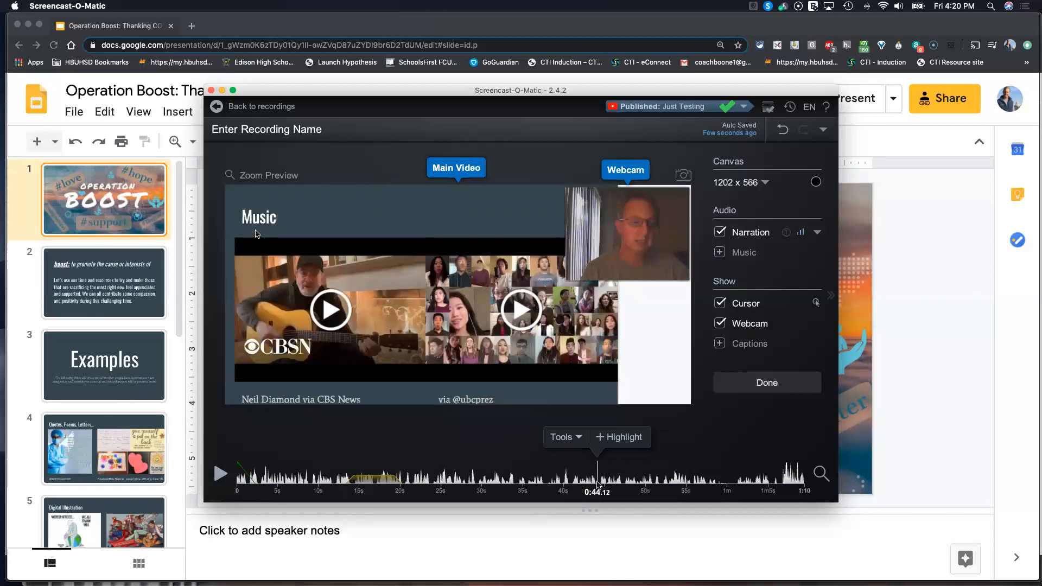
mouse_move(598, 485)
left_mouse_down()
mouse_move(617, 487)
mouse_move(603, 487)
left_mouse_up()
left_click(567, 437)
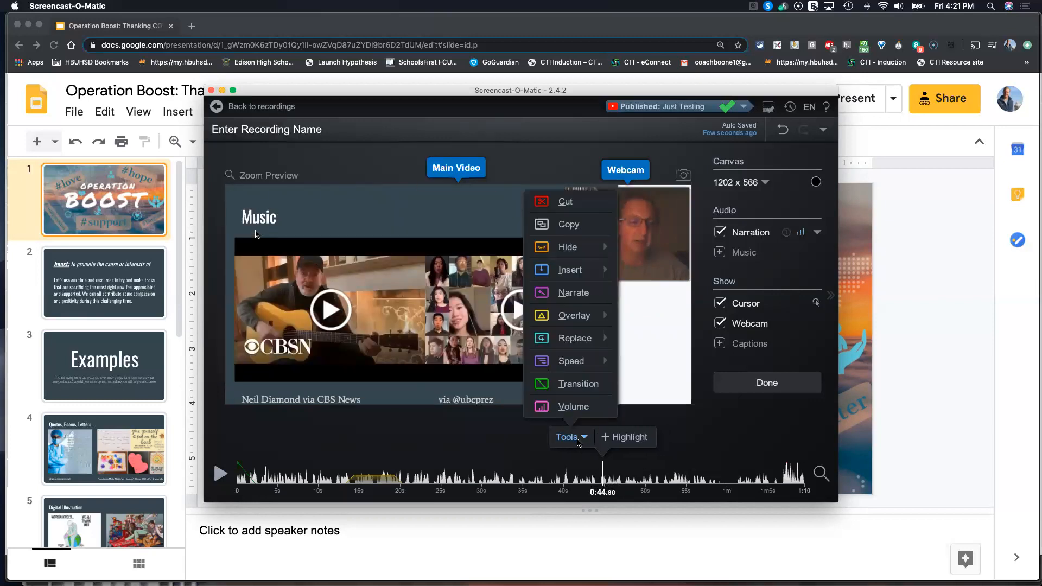
left_click(569, 211)
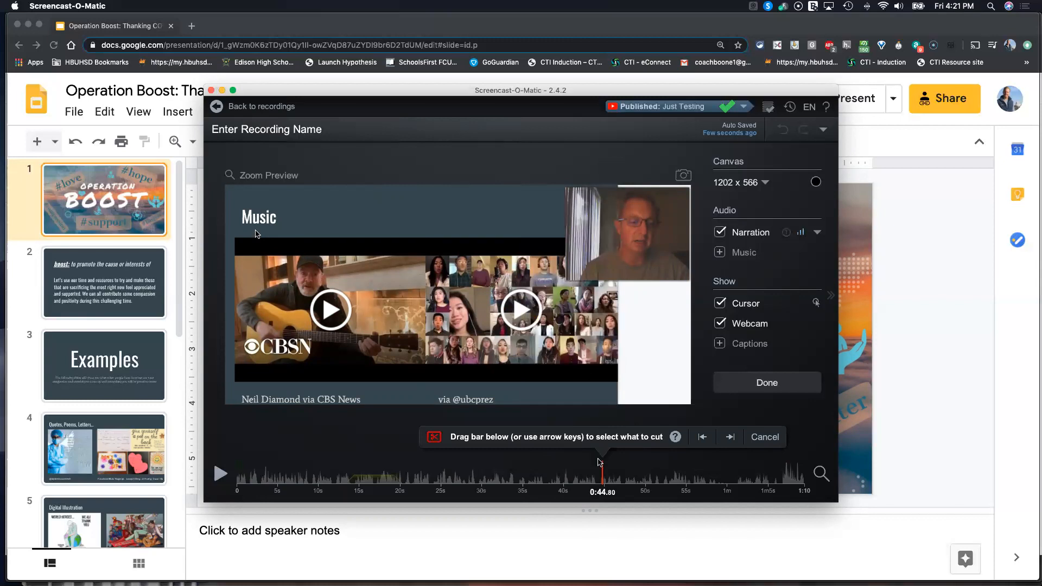
left_click_drag(603, 468, 685, 468)
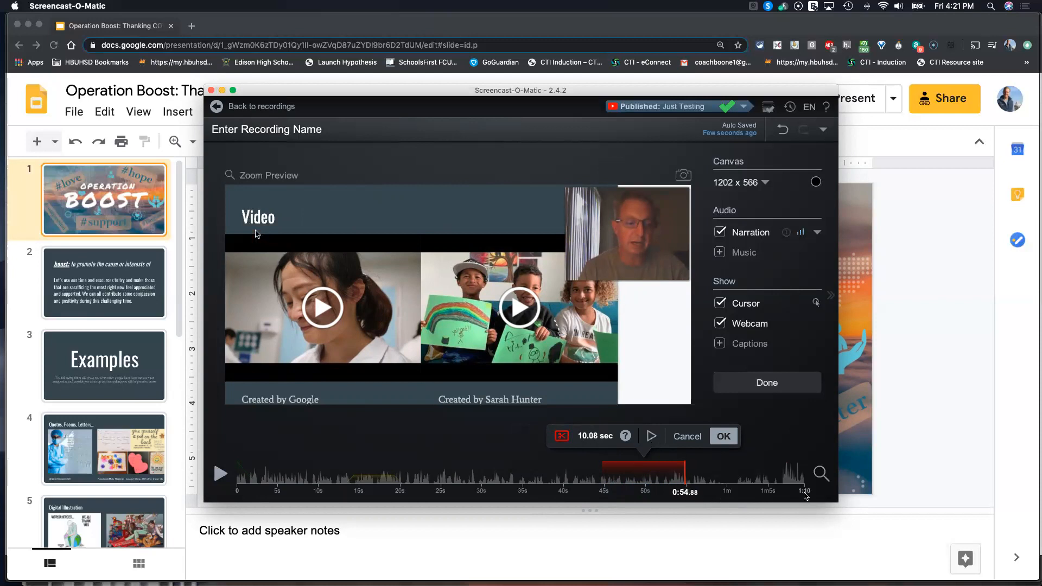
left_click(651, 436)
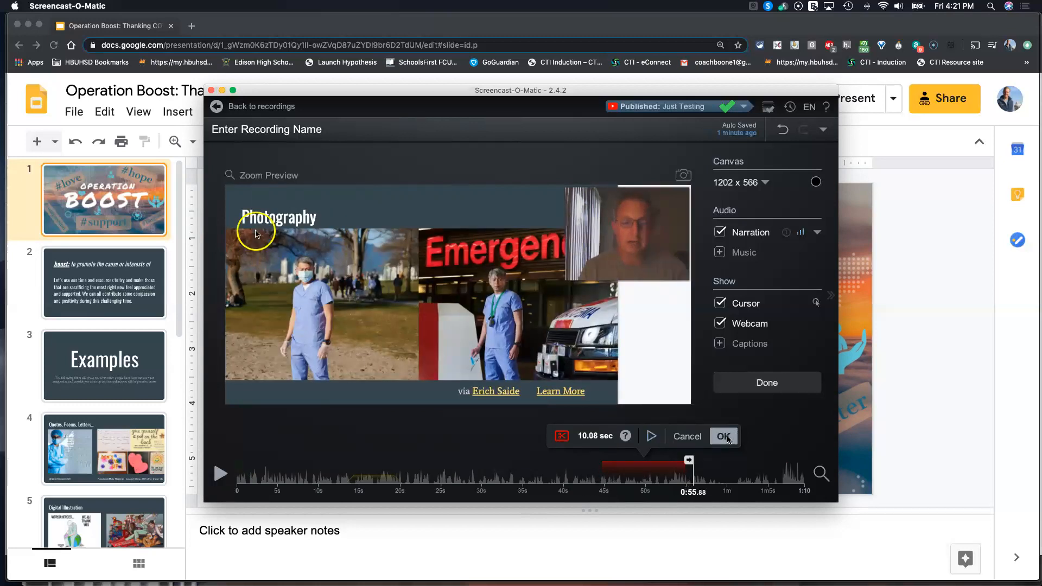
left_click(725, 436)
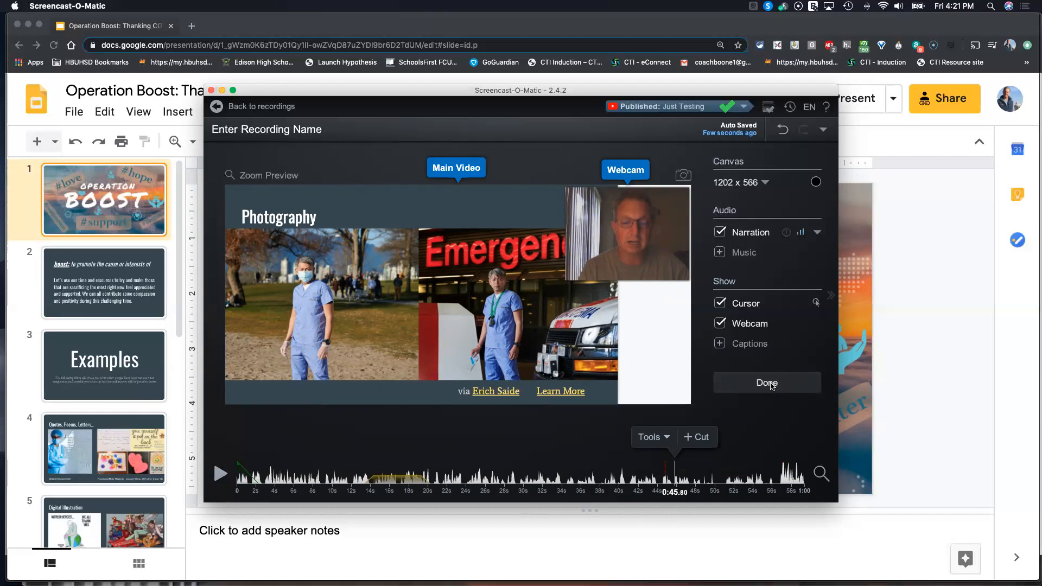
Choose black (#000000) as the canvas background color.
left_click(816, 183)
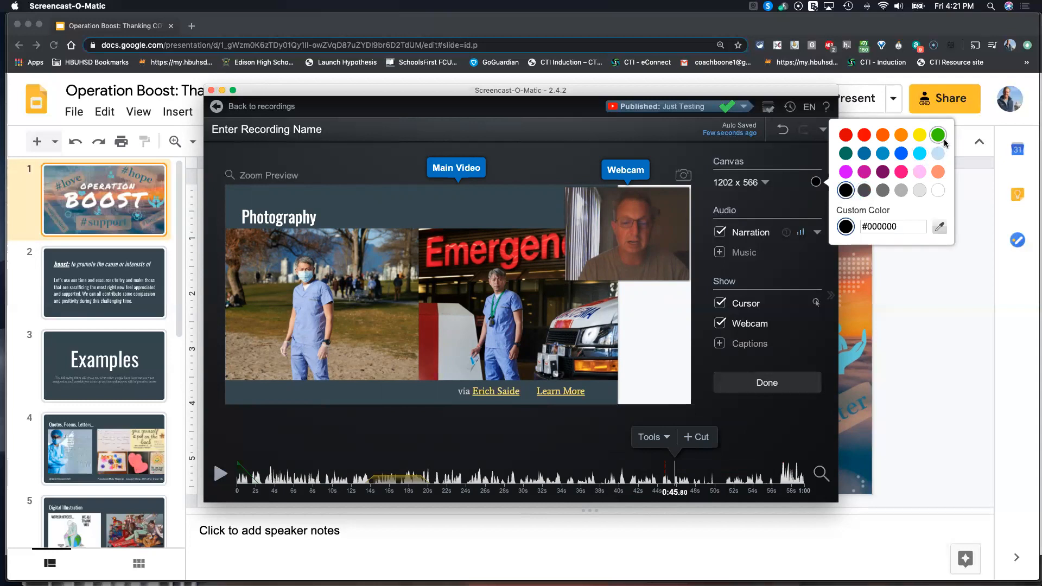
left_click(847, 194)
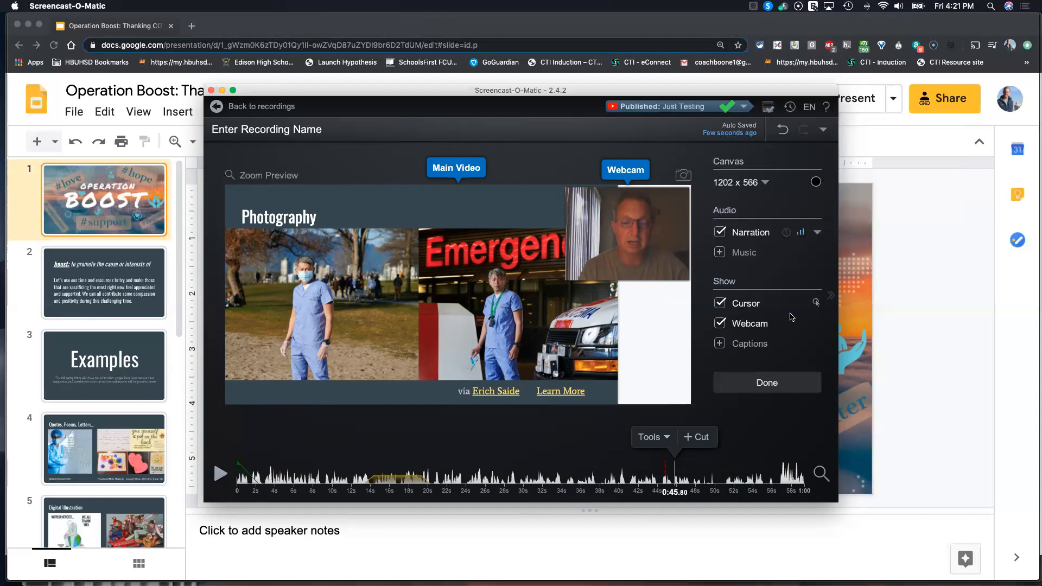
Add a Scribble transition at 0:58.48 near the end of the video, previewing it before applying it.
left_click(796, 480)
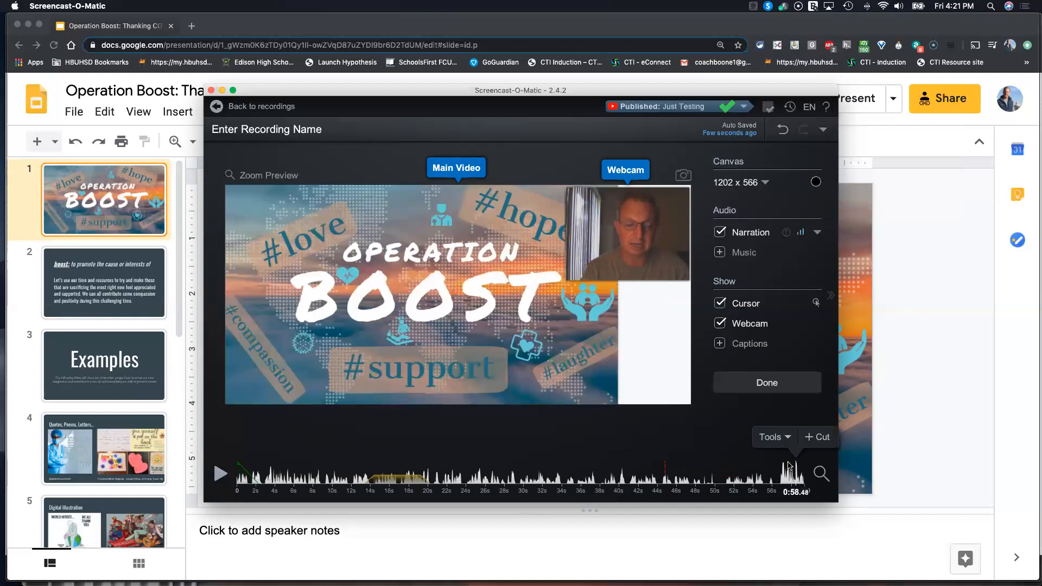
left_click(781, 438)
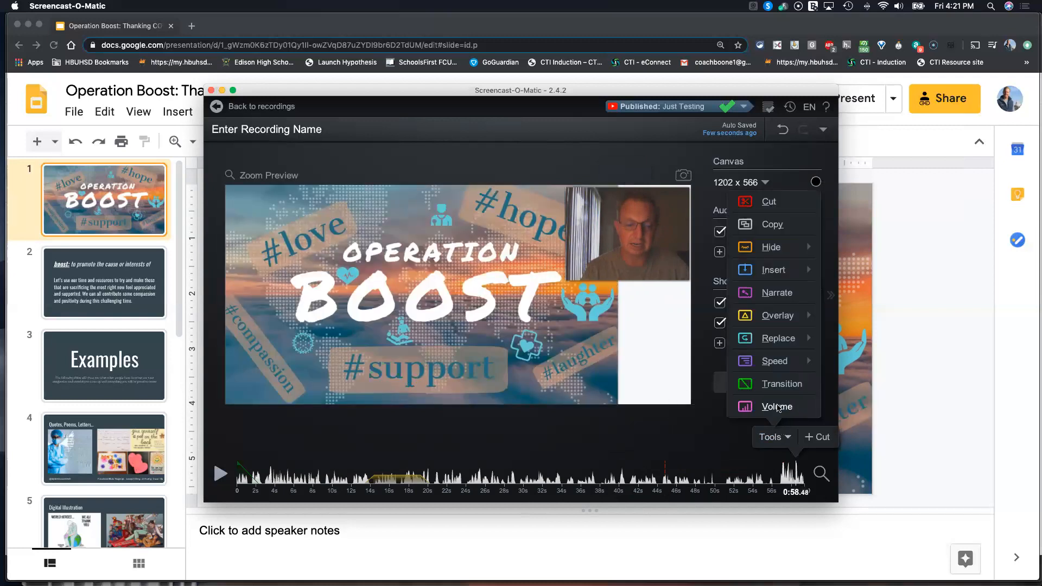
left_click(780, 384)
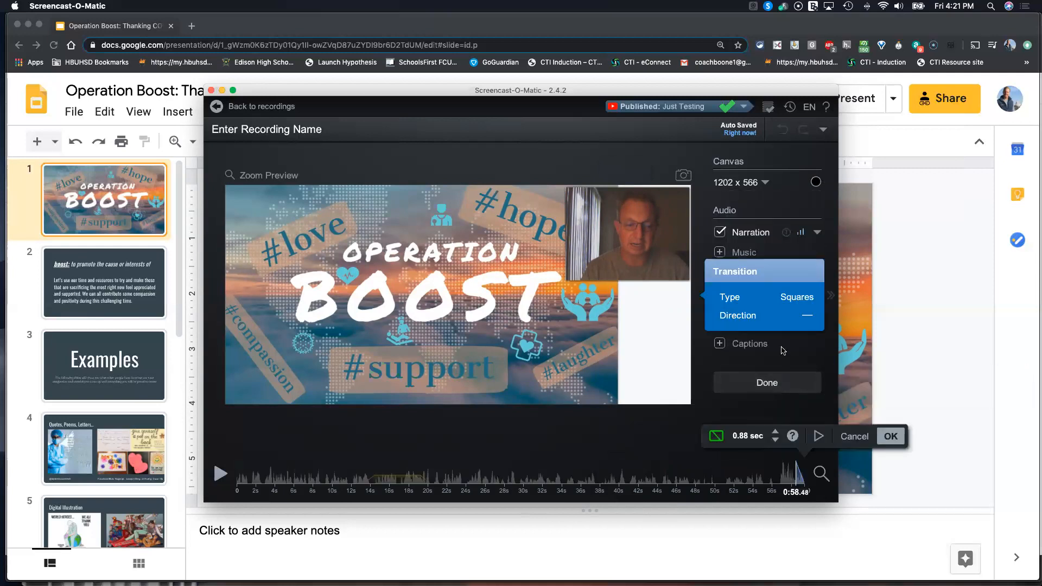
left_click(796, 297)
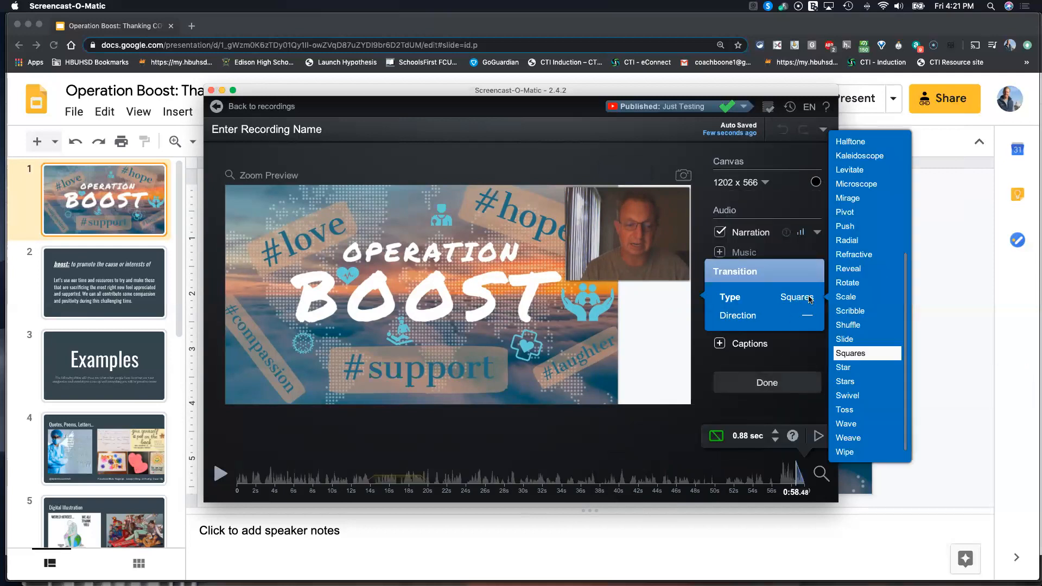
left_click(843, 310)
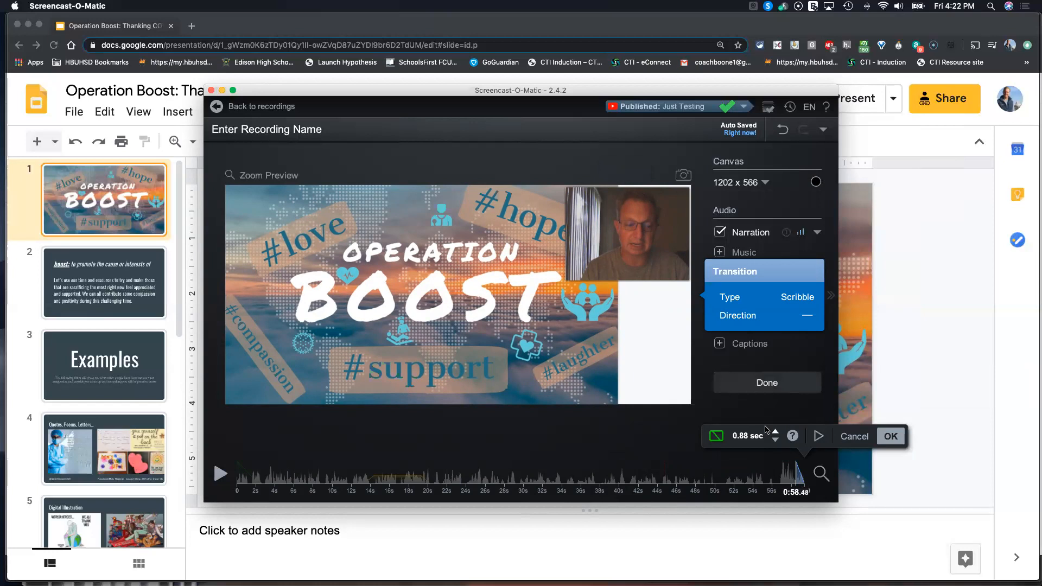
left_click(819, 437)
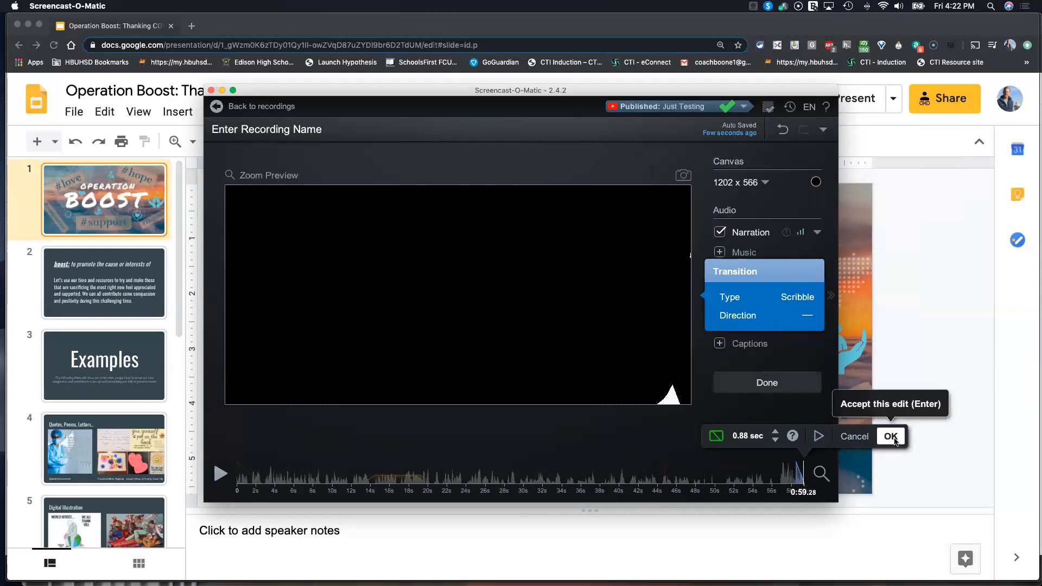
left_click(890, 437)
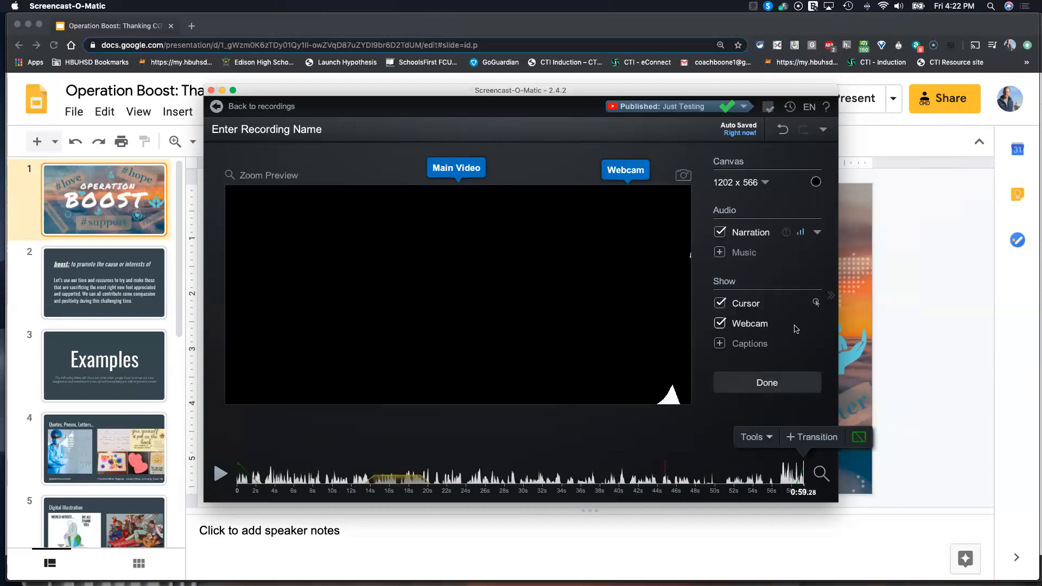
Change the canvas background color to dark teal and play the video from about 0:57 to check the closing transition.
left_click(815, 183)
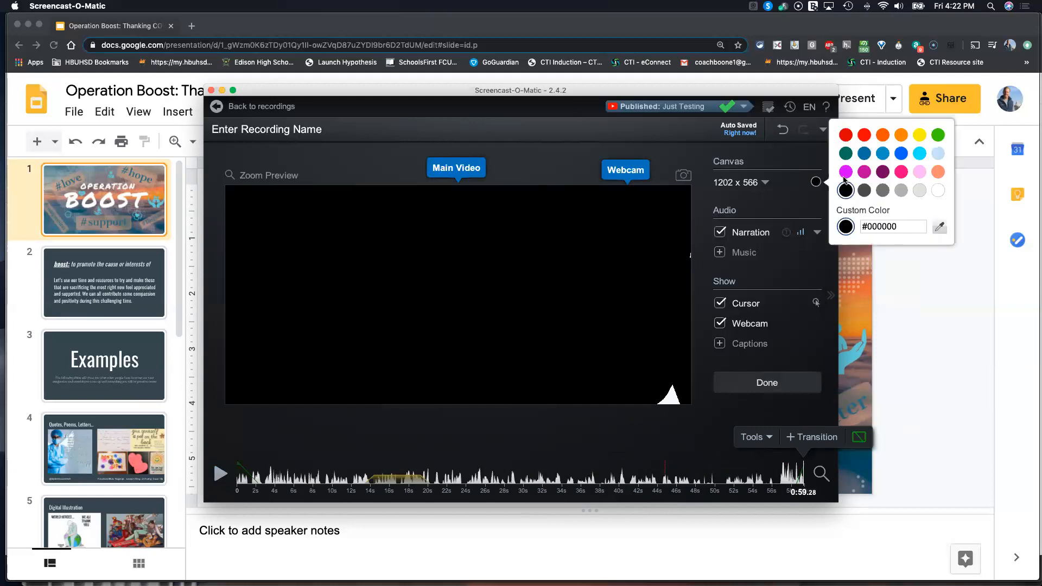
left_click(847, 154)
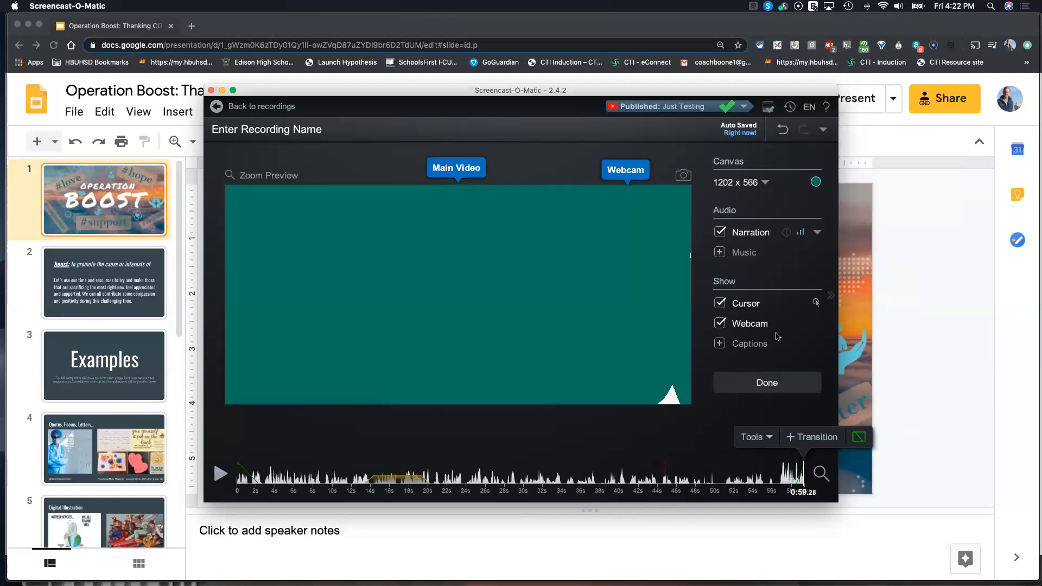
left_click(783, 482)
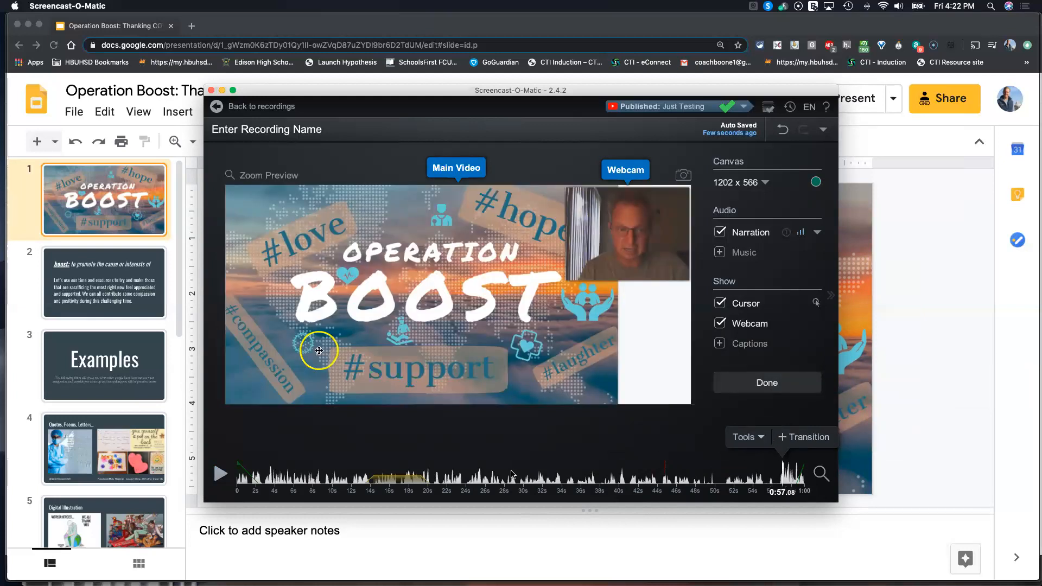
left_click(219, 478)
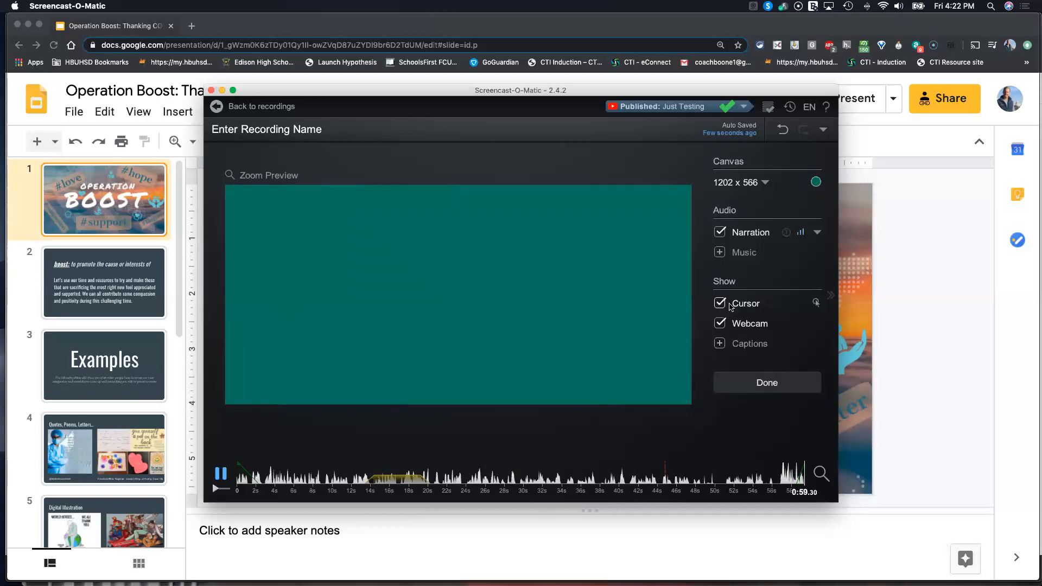
Play the video from about 0:29, try turning the webcam display off and turn it back on.
left_click(510, 482)
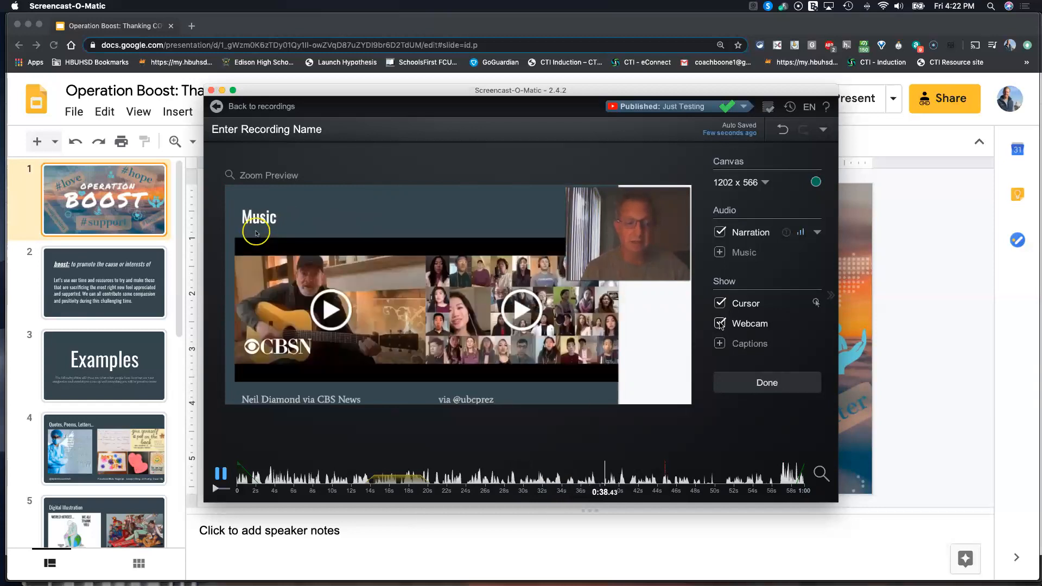
left_click(721, 324)
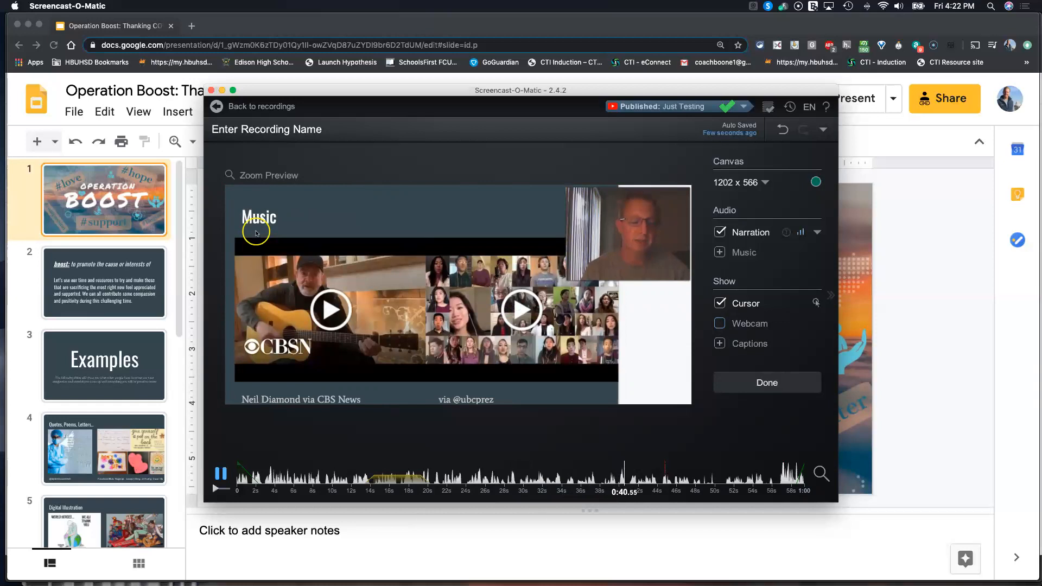
left_click(720, 324)
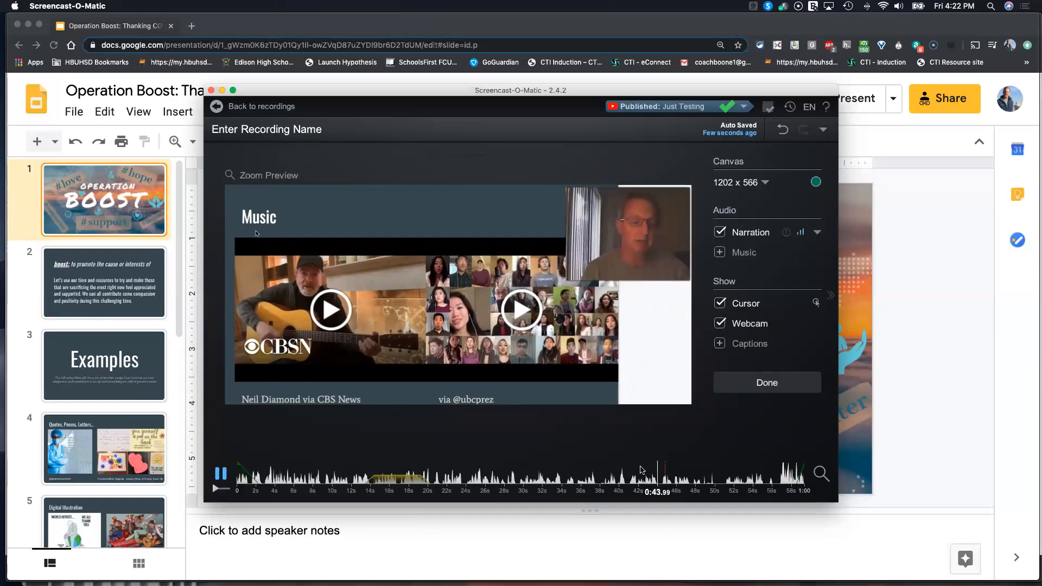
Finish editing, choose to upload the recording to YouTube and title it "Just testing the edit functions".
left_click(767, 383)
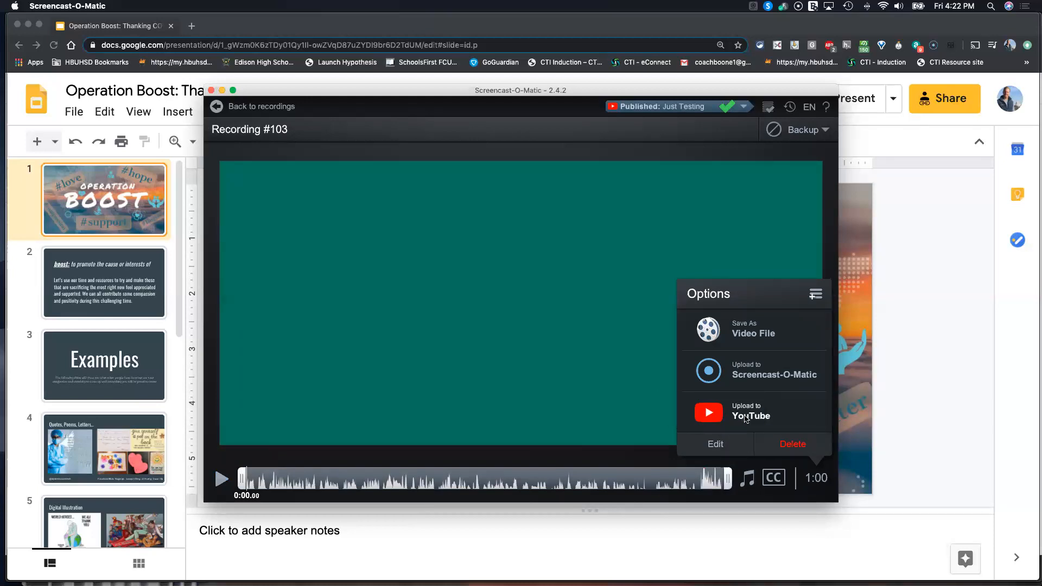
left_click(746, 417)
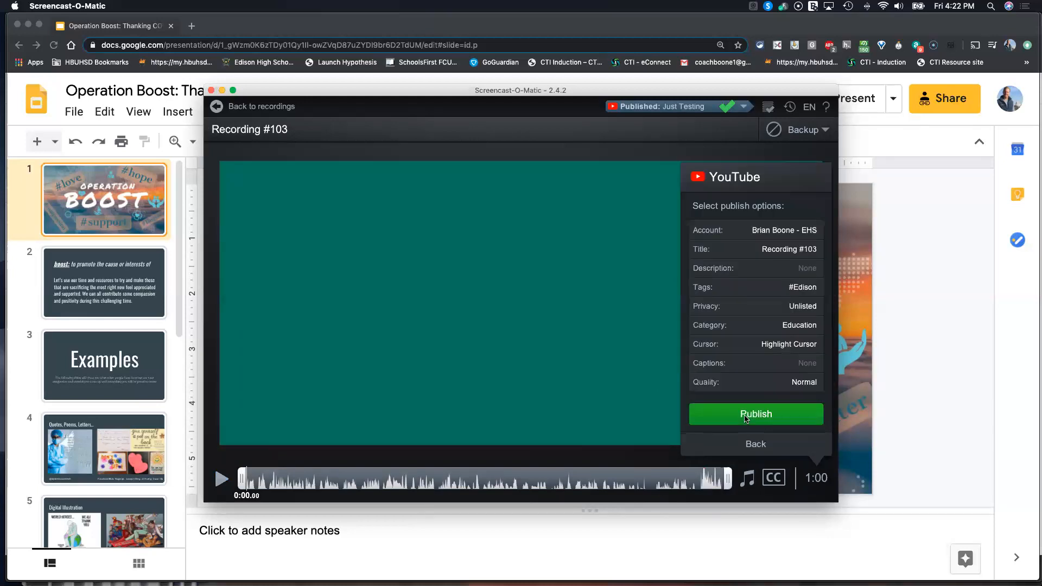
left_click(774, 250)
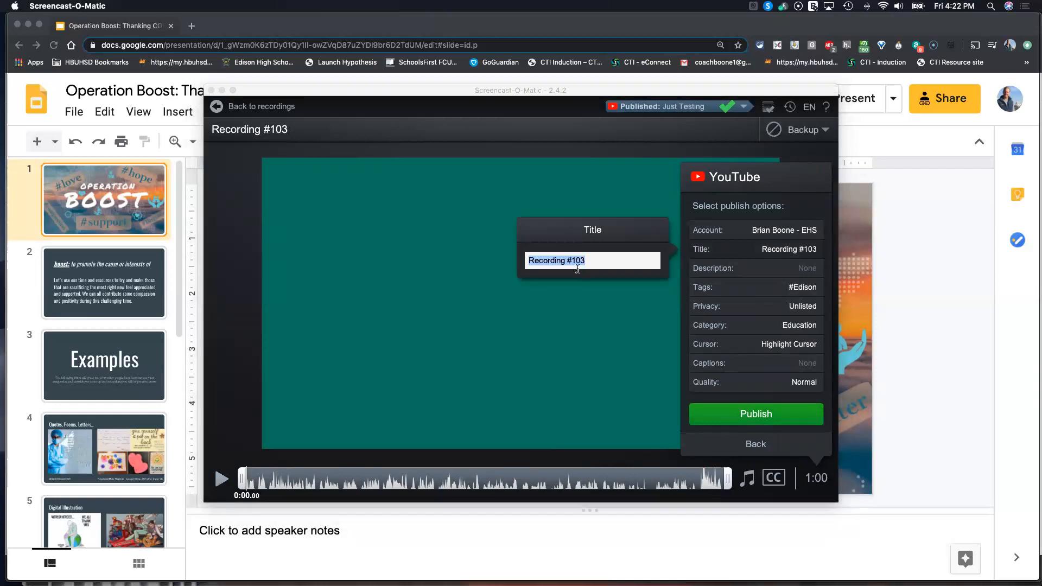
type("Just testing")
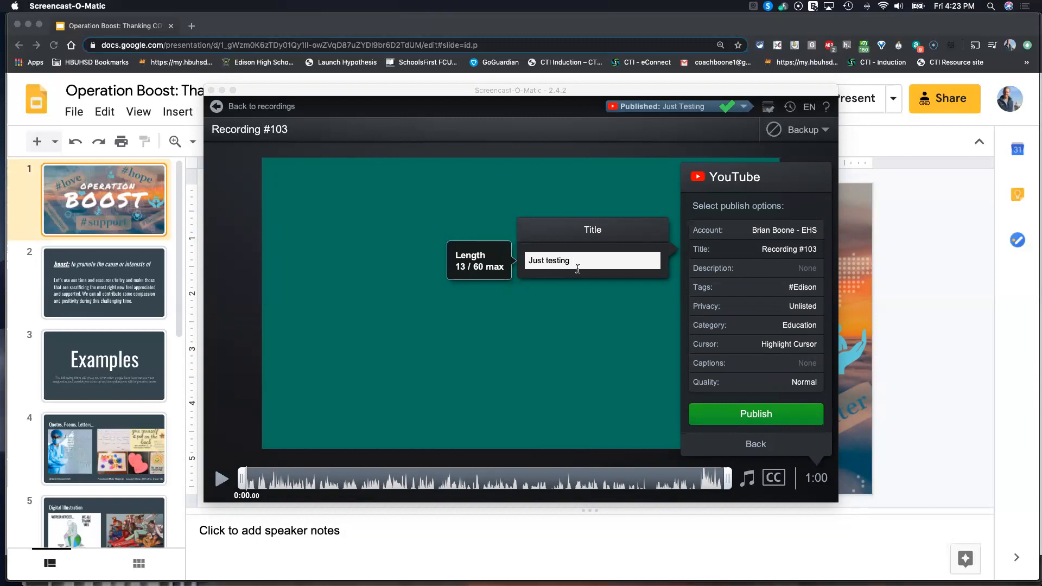
type(" the edit functions")
key("Return")
Try the Public privacy setting for the YouTube upload, returning it to Unlisted each time.
left_click(755, 309)
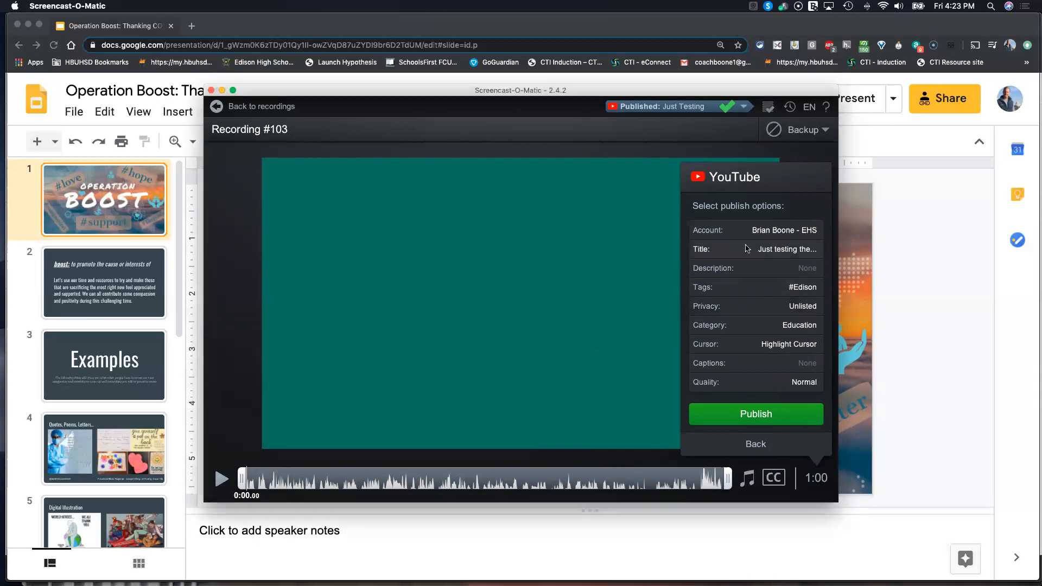
left_click(753, 309)
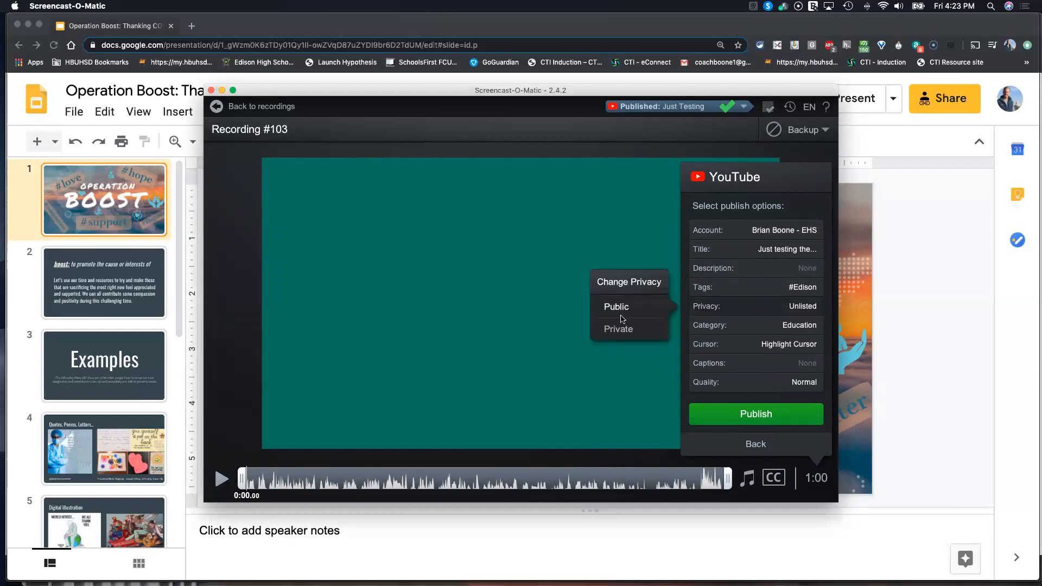
left_click(778, 313)
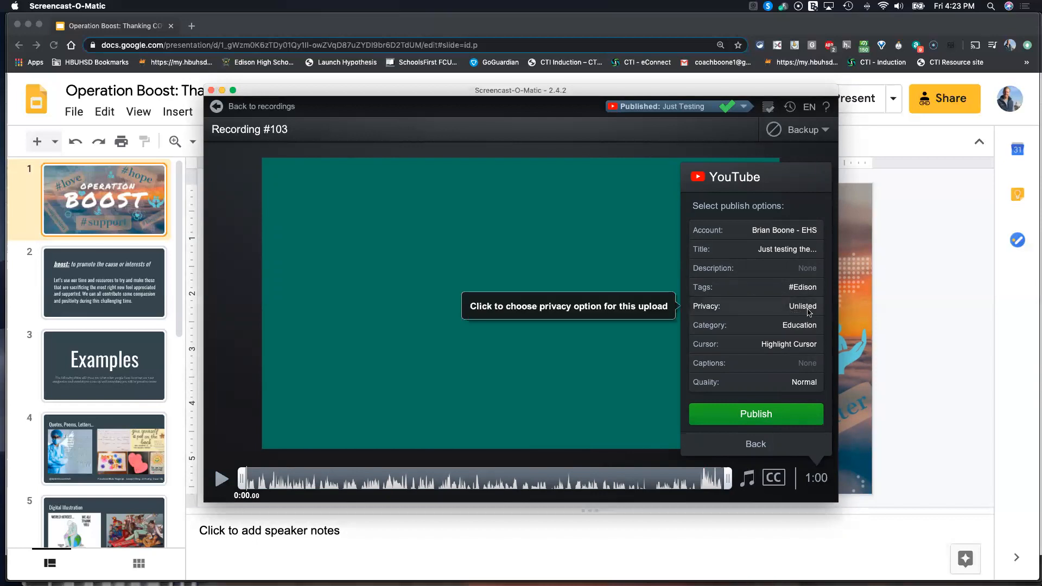
left_click(754, 312)
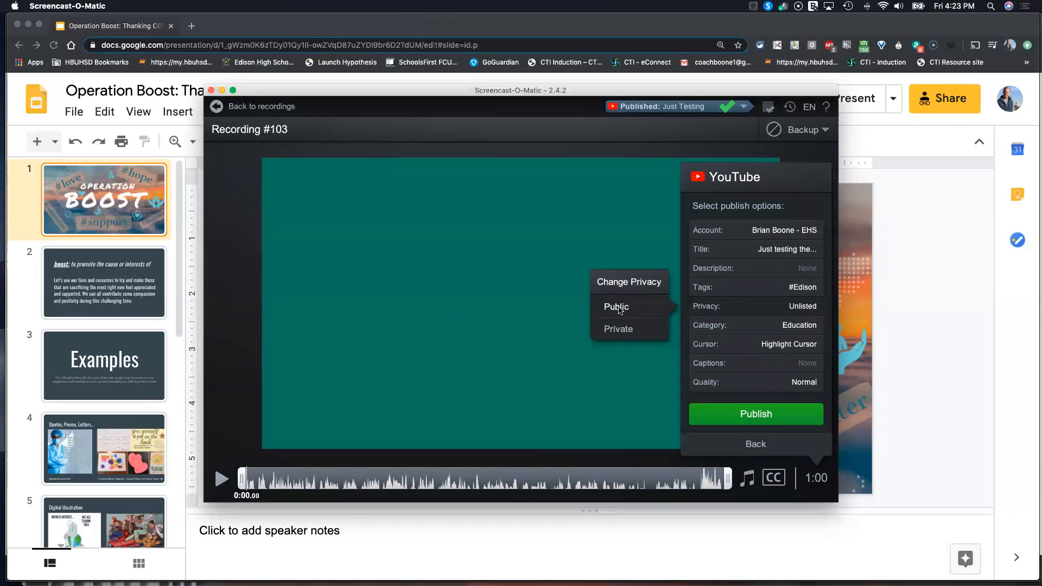
left_click(617, 307)
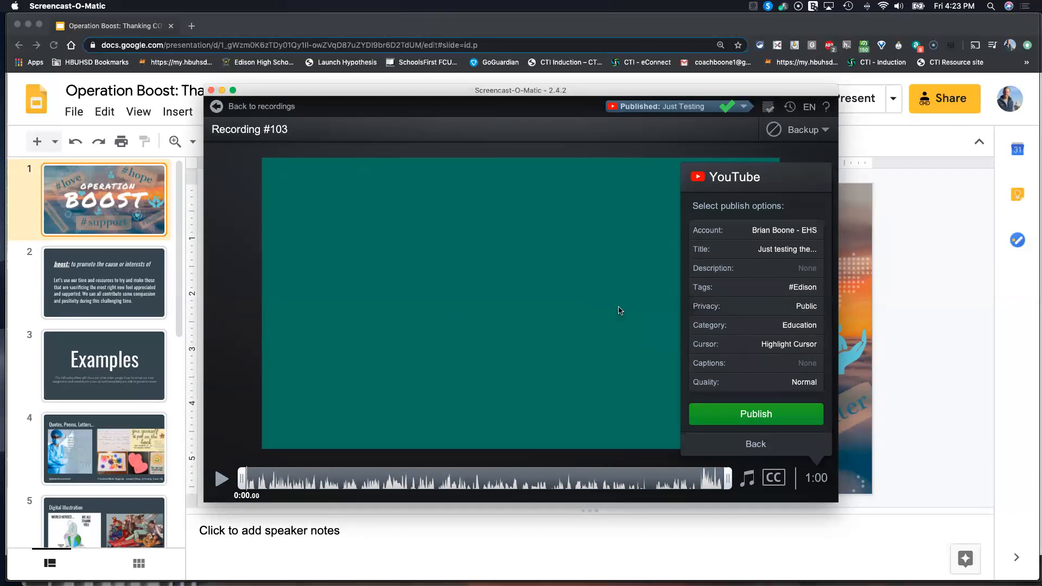
left_click(782, 306)
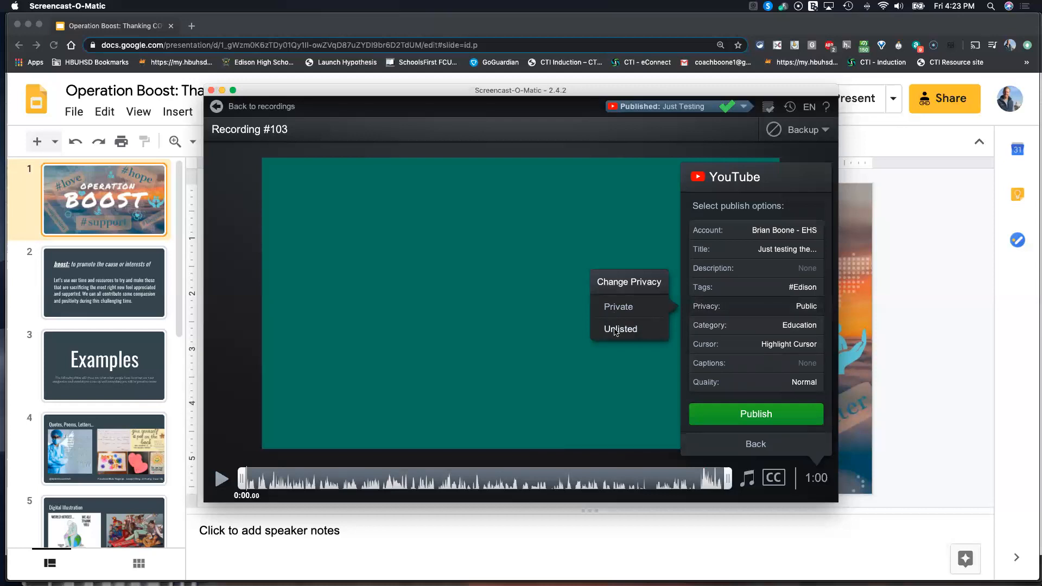
left_click(617, 329)
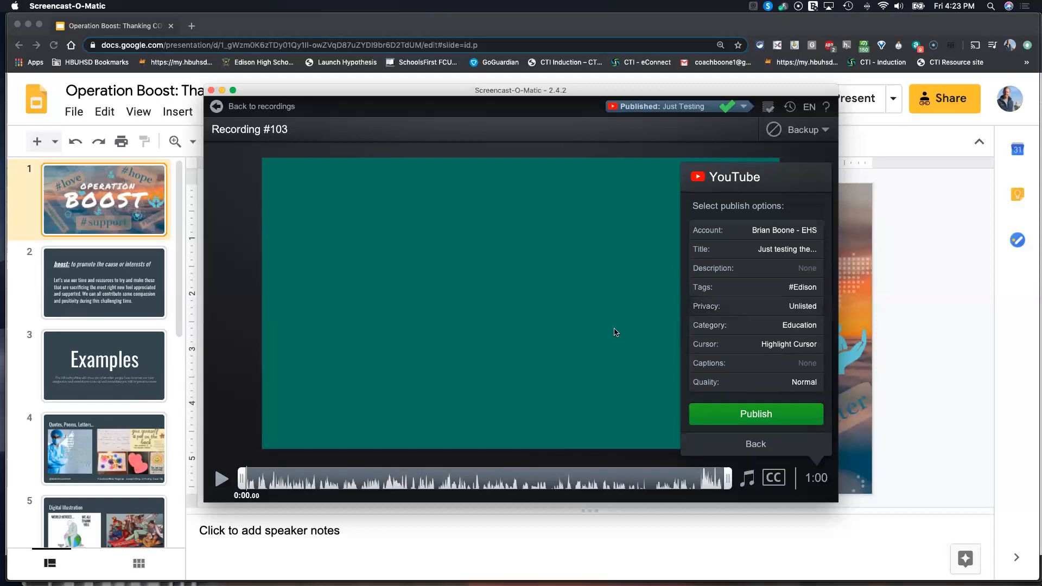
left_click(802, 307)
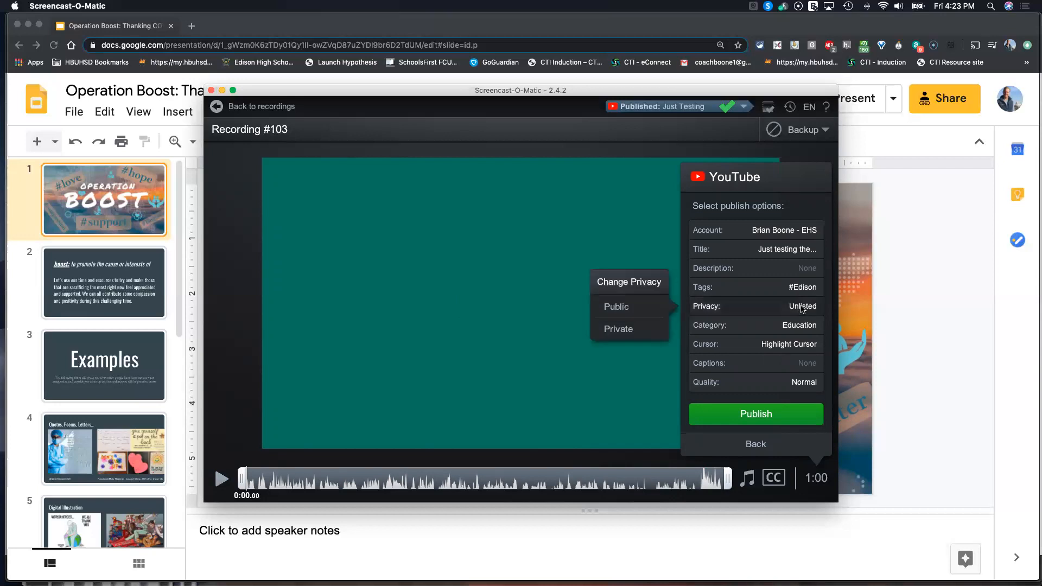
left_click(635, 313)
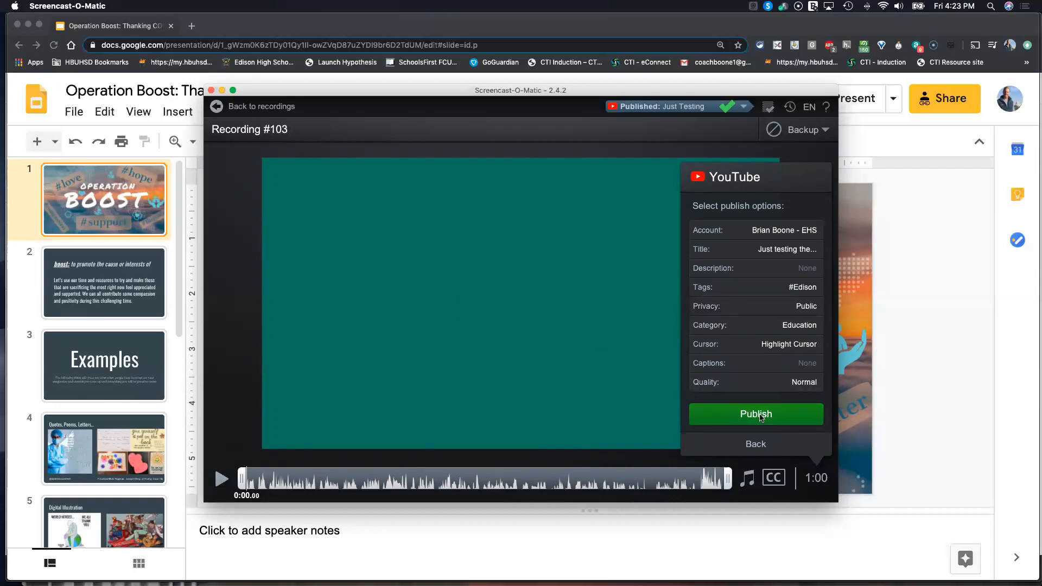
left_click(801, 306)
left_click(629, 329)
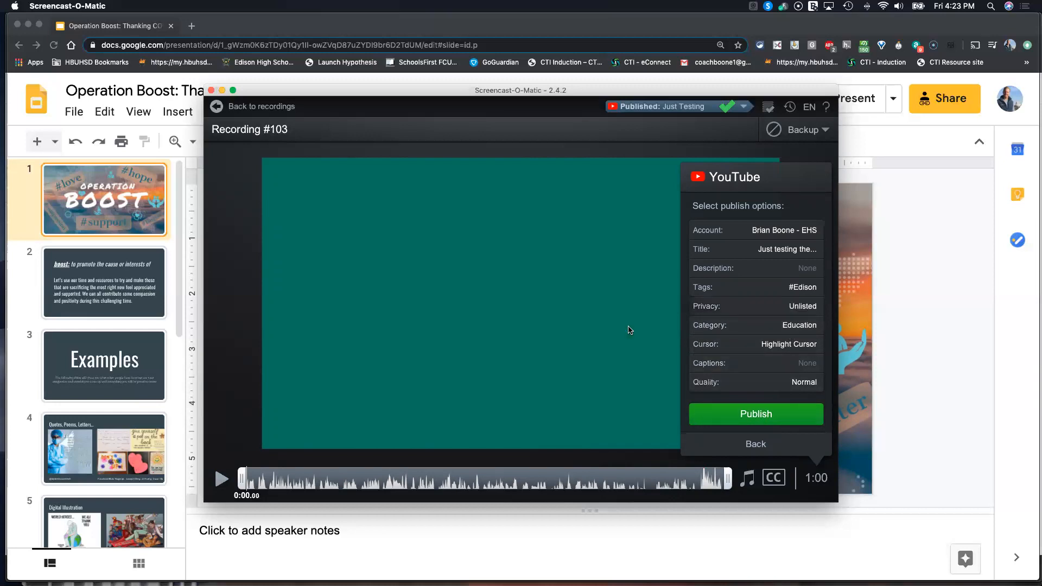
Publish the video to YouTube and let the upload continue in the background.
left_click(759, 419)
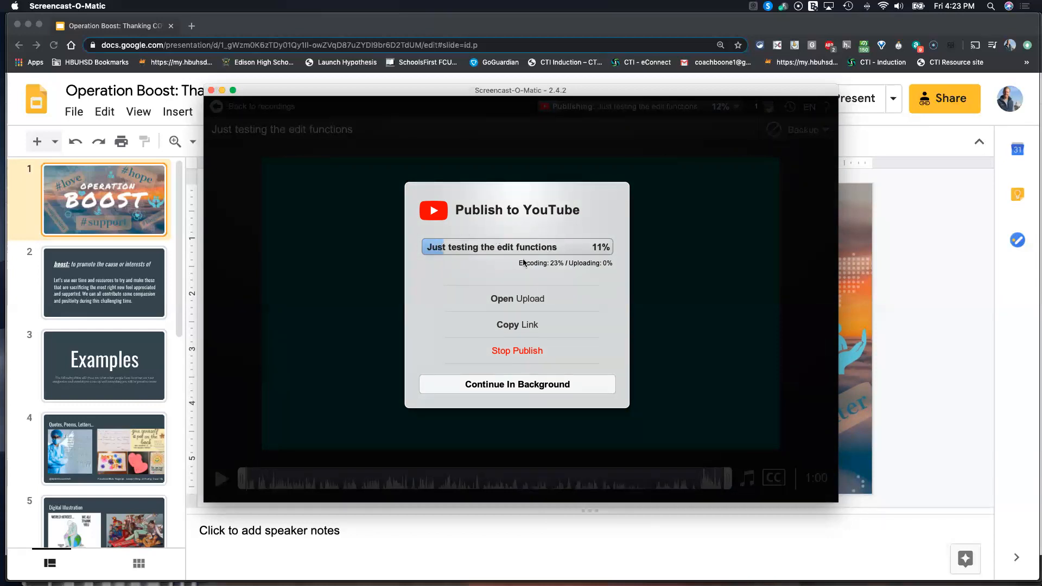
left_click(500, 386)
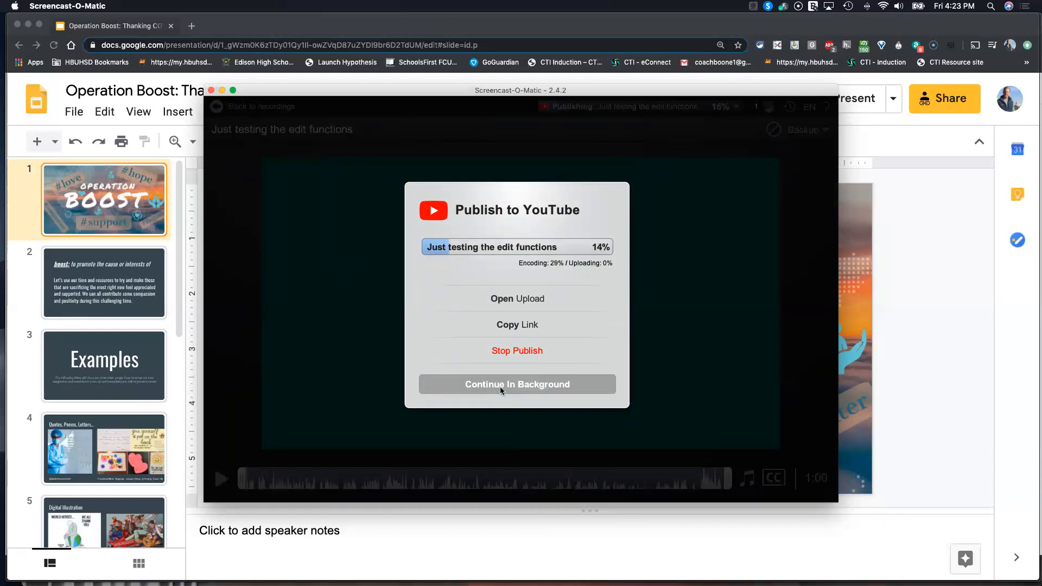
left_click(500, 385)
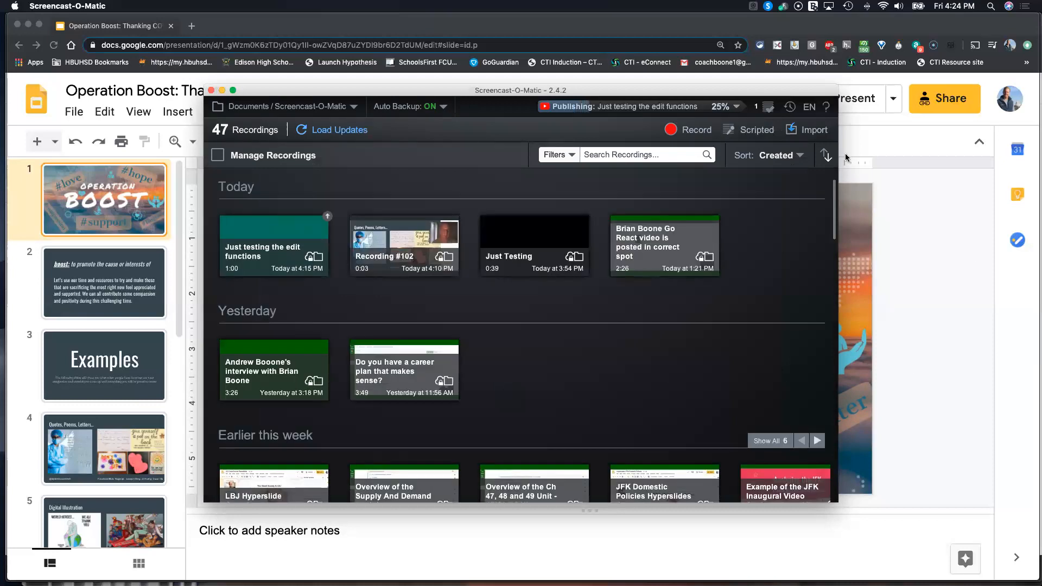
Switch to Chrome and bring its My Drive - Google Drive window to the front.
key("super+Tab")
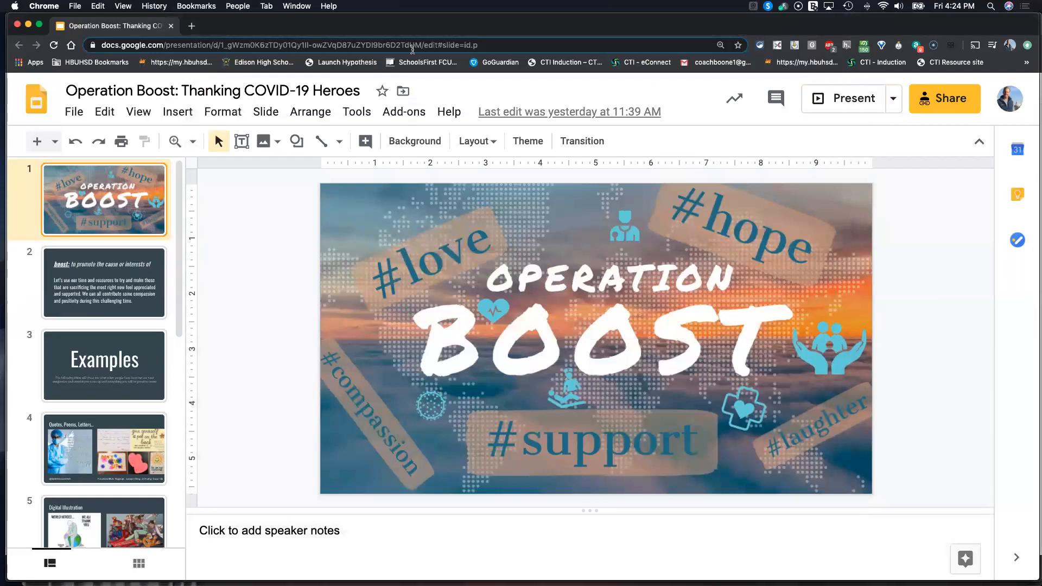
left_click(297, 6)
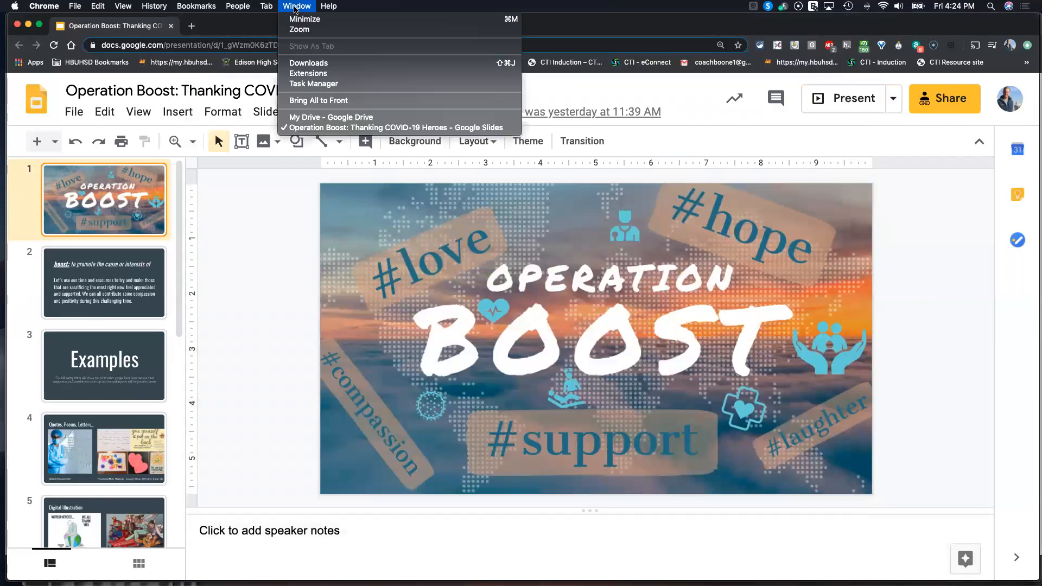
left_click(309, 118)
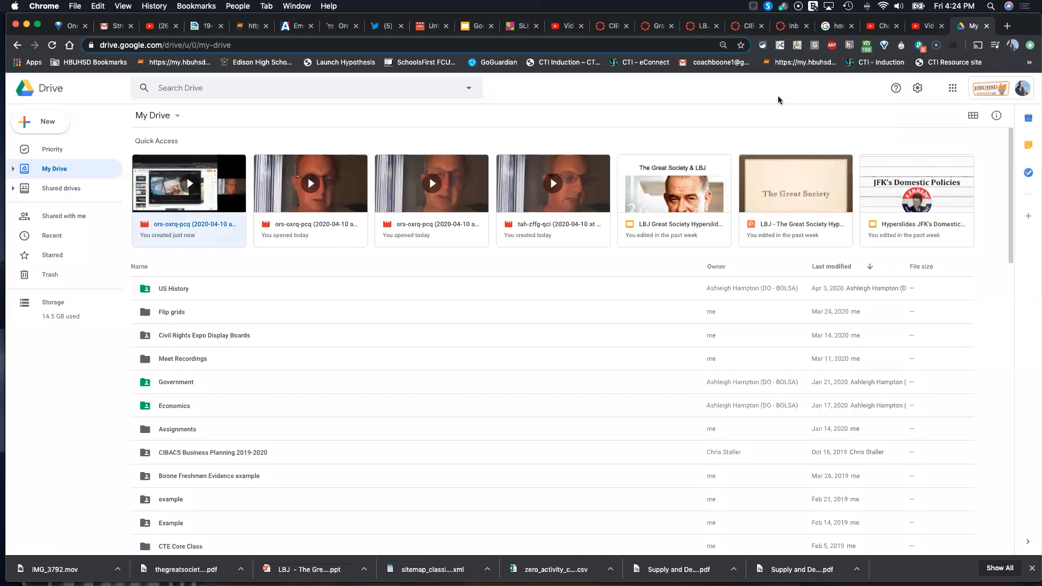